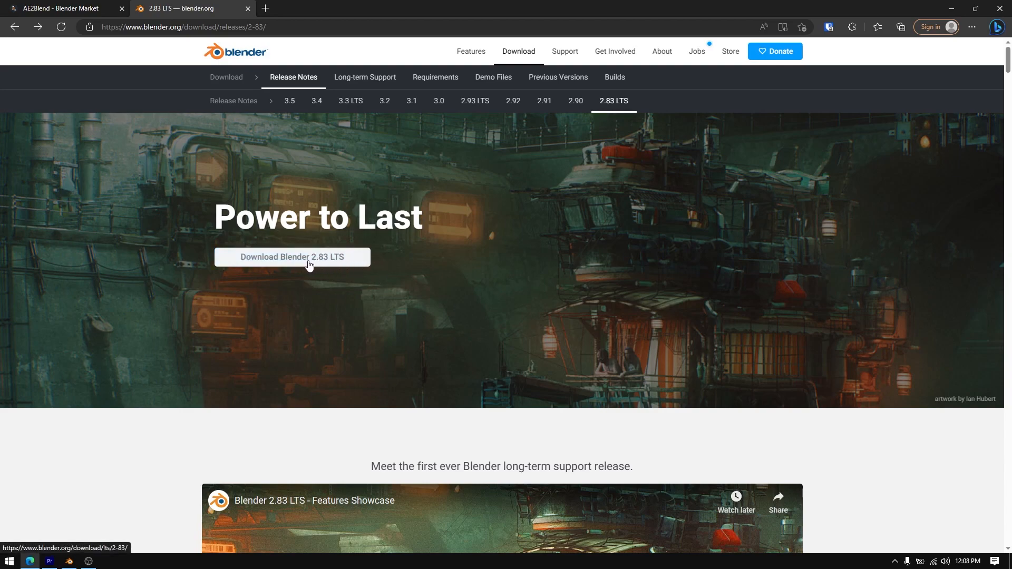
# View the AE2Blend product page on Blender Market
pyautogui.click(84, 10)
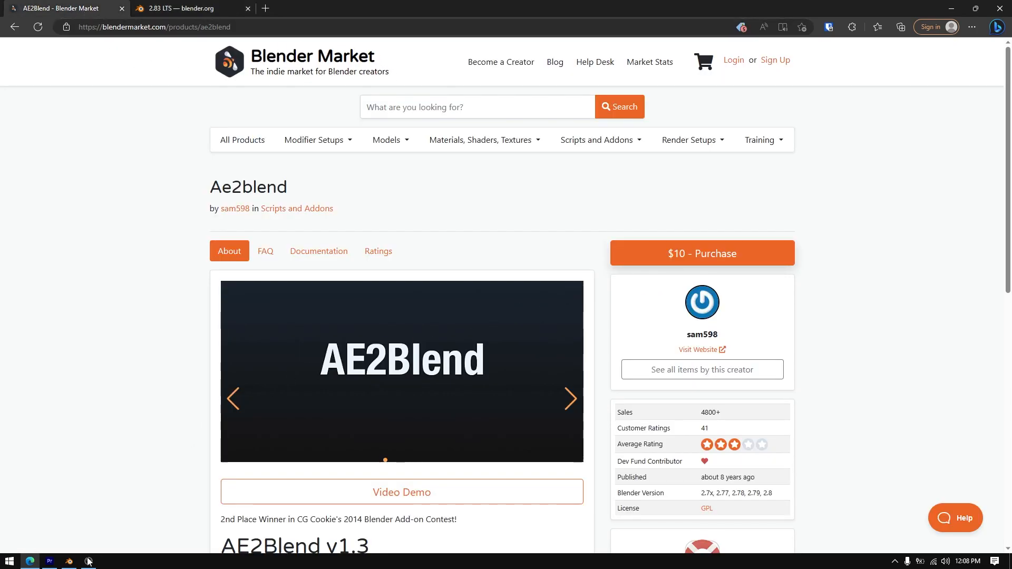
# Switch to Blender and install the AE2Blend_2_8.py add-on from the AE2BLEND_1_3_1 folder on the desktop
pyautogui.moveTo(69, 561)
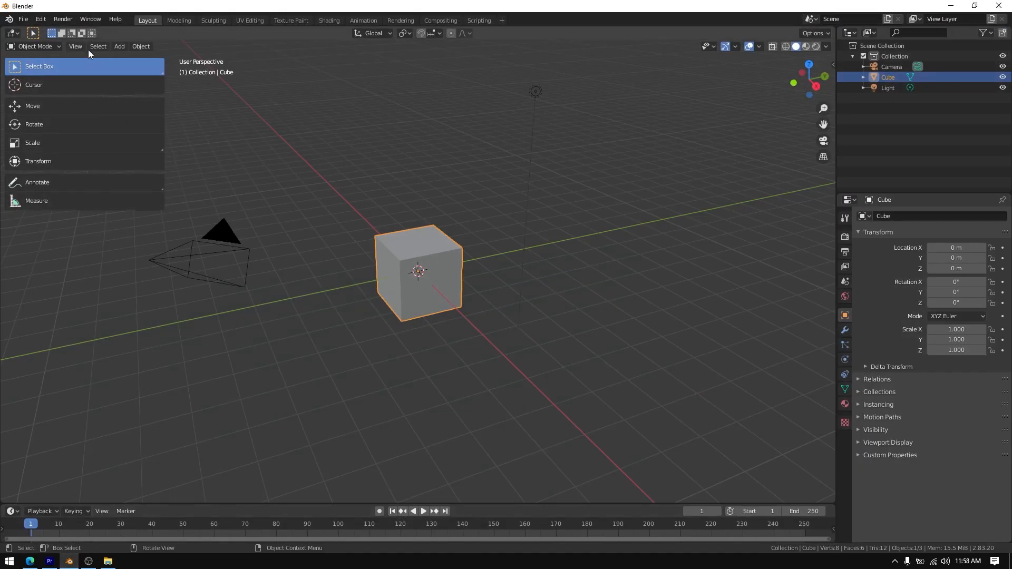
pyautogui.click(40, 19)
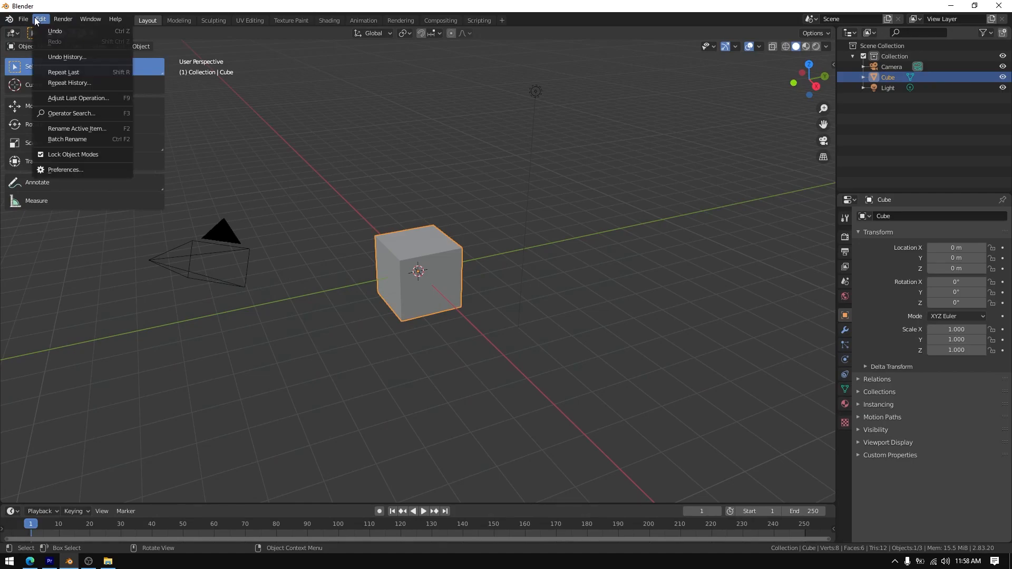
pyautogui.click(102, 168)
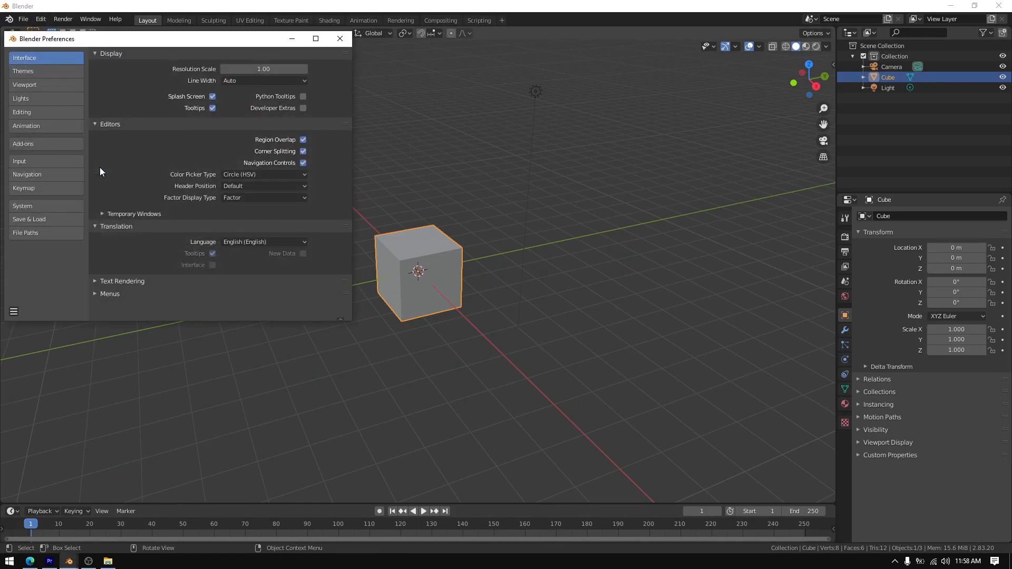
pyautogui.click(48, 145)
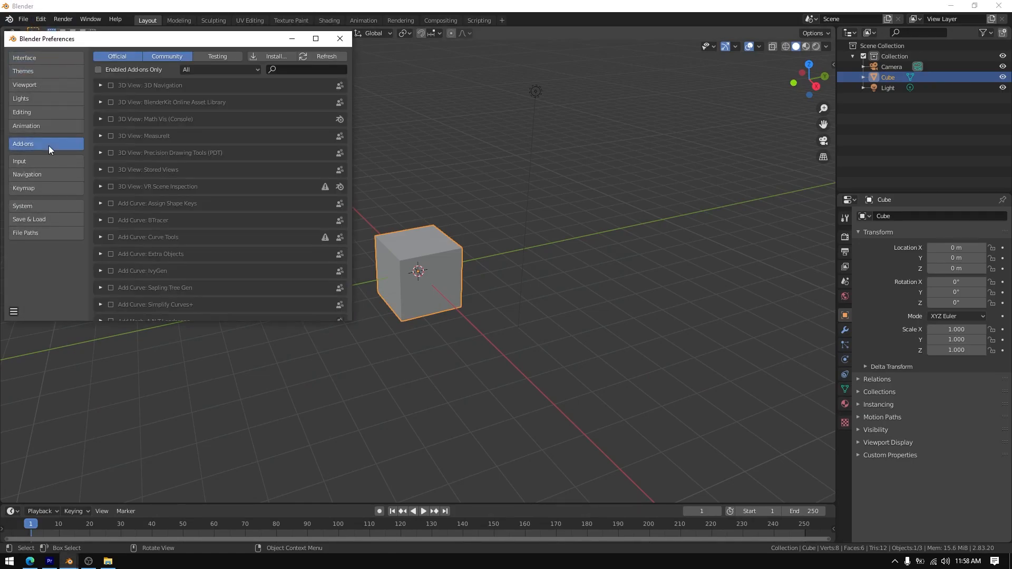
pyautogui.click(272, 57)
pyautogui.click(275, 229)
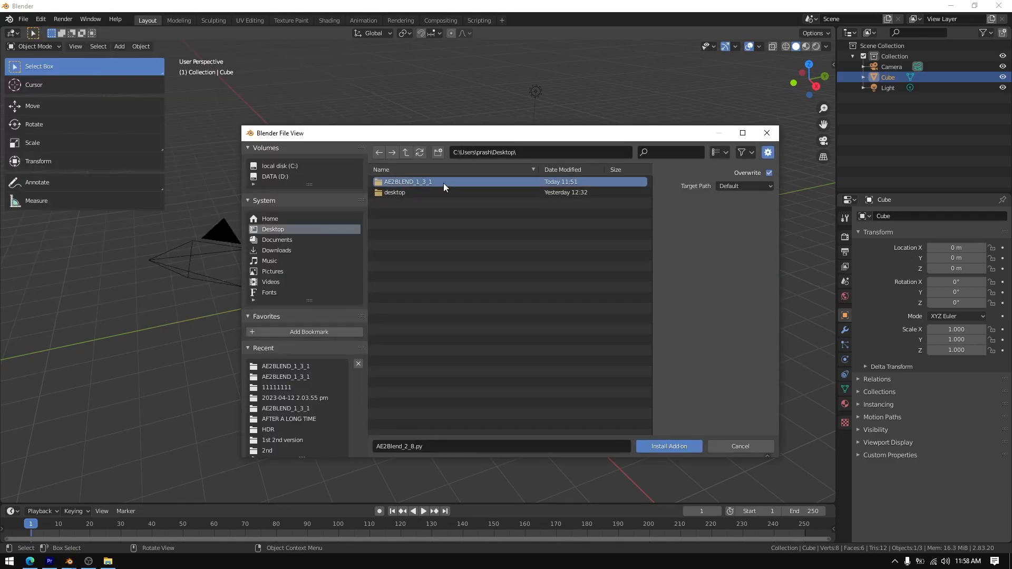
pyautogui.doubleClick(444, 183)
pyautogui.doubleClick(433, 195)
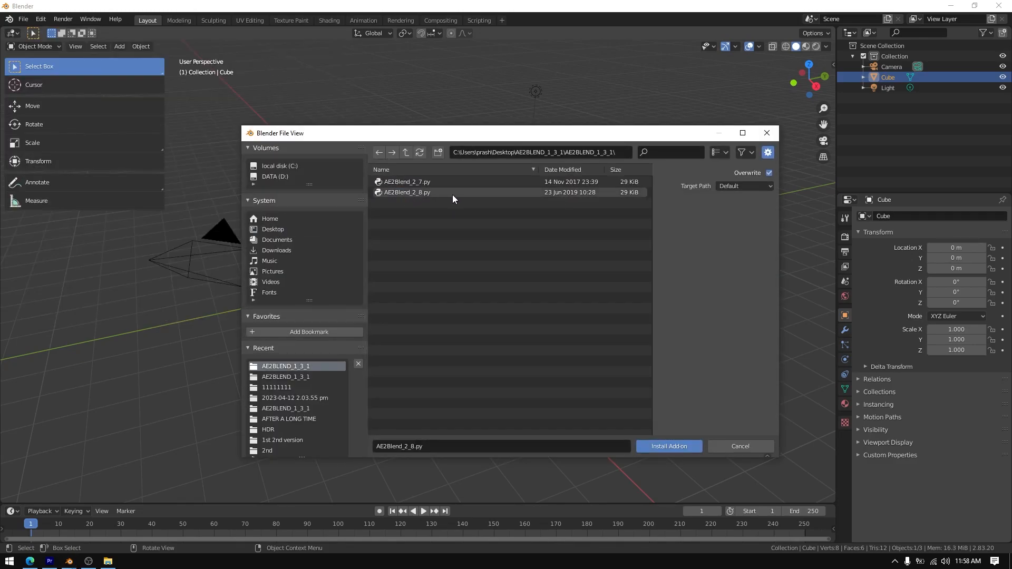
pyautogui.doubleClick(452, 193)
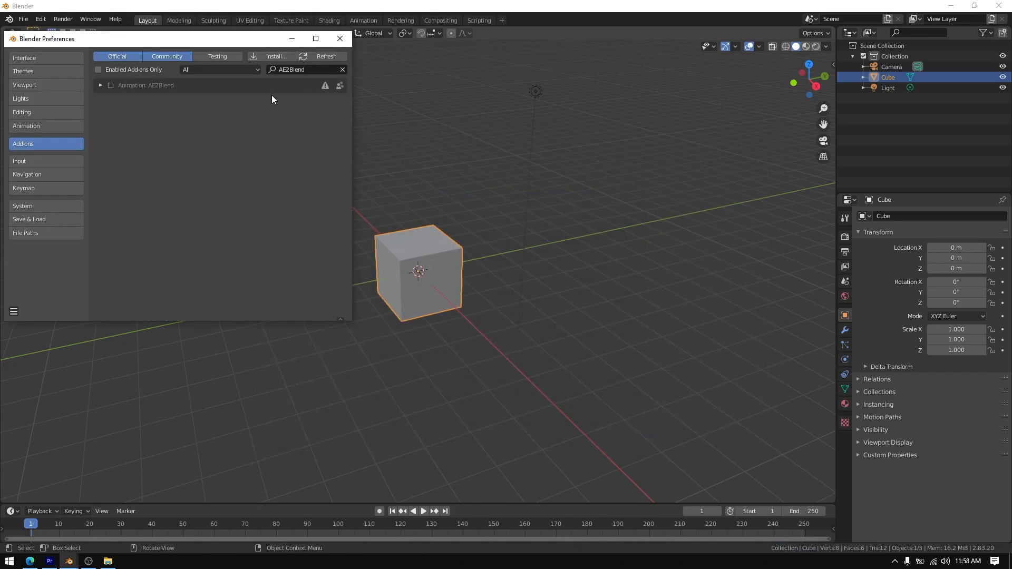
# Enable the Animation: AE2Blend add-on, then save and close the preferences
pyautogui.click(111, 86)
pyautogui.click(16, 311)
pyautogui.click(39, 286)
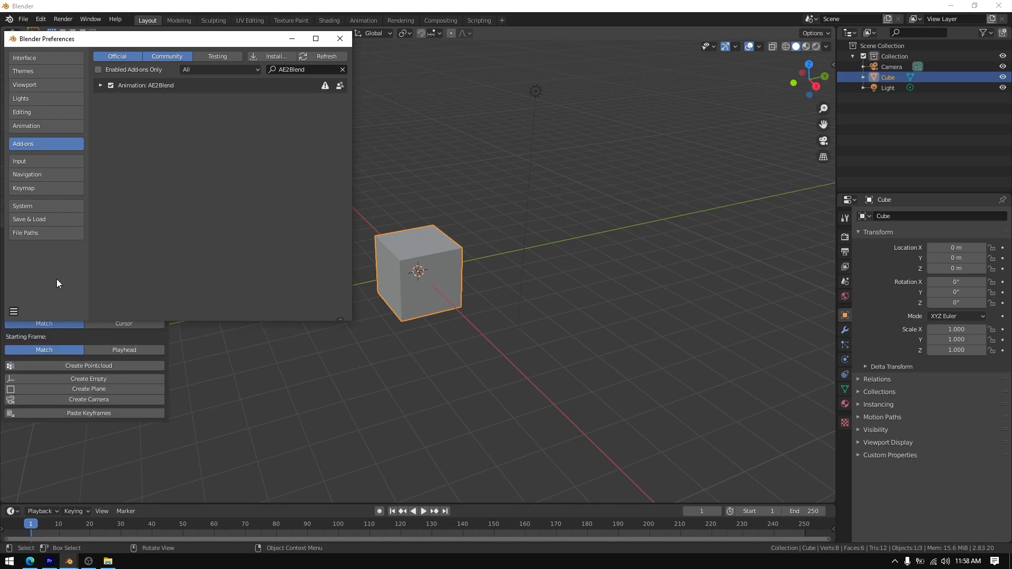
pyautogui.click(338, 41)
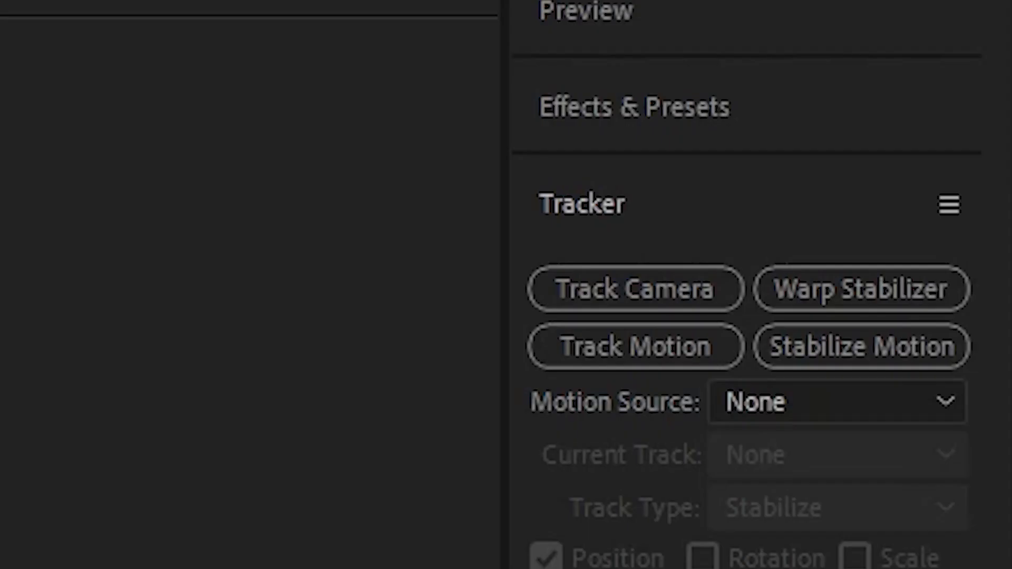
# In After Effects, select the 3D Camera Tracker points on the floor and set them as the ground plane and origin
pyautogui.click(656, 301)
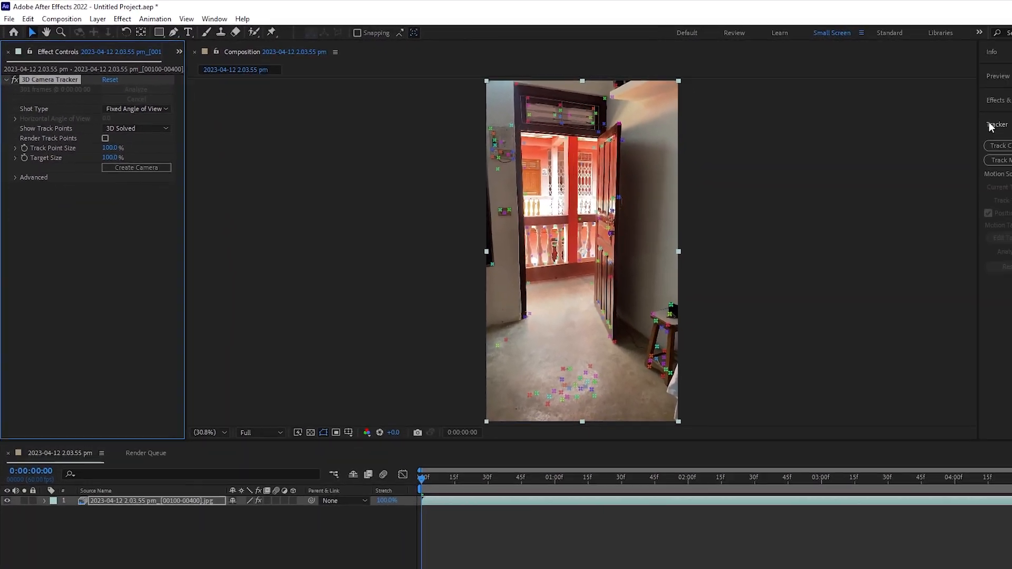
pyautogui.moveTo(580, 437); pyautogui.dragTo(387, 441)
pyautogui.moveTo(488, 374); pyautogui.dragTo(541, 338)
pyautogui.rightClick(539, 336)
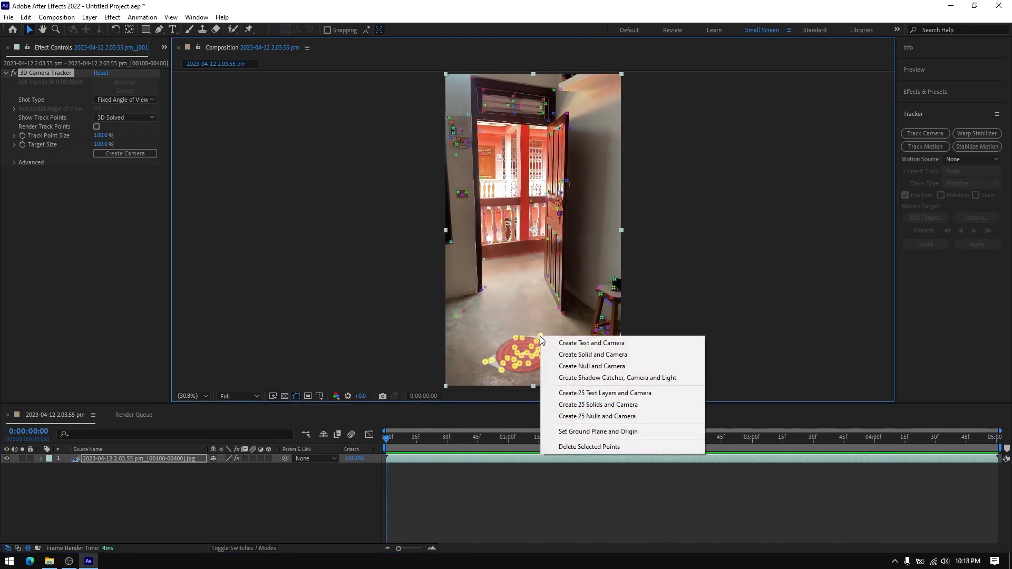
pyautogui.click(641, 433)
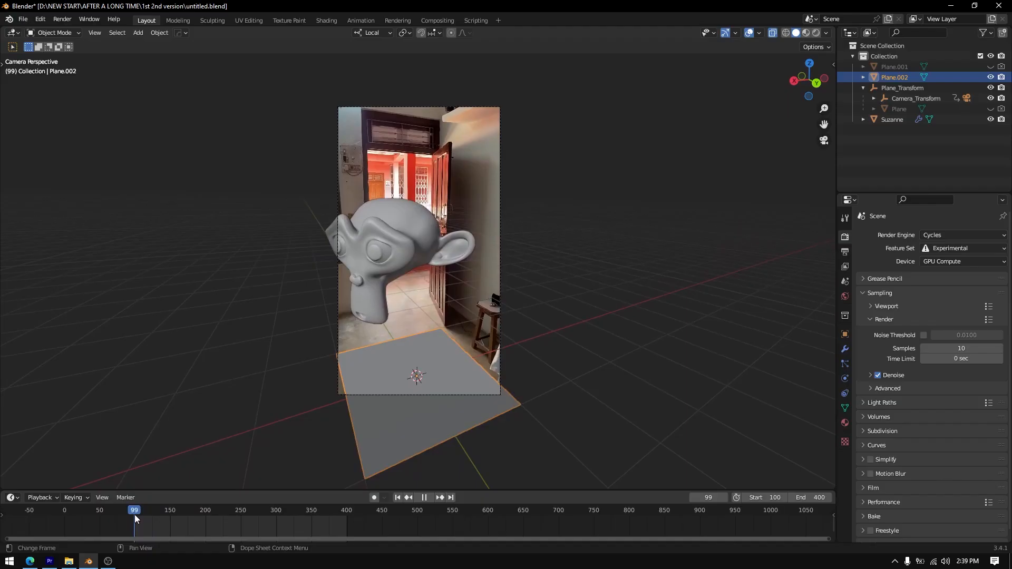
pyautogui.moveTo(134, 515)
pyautogui.mouseDown()
pyautogui.moveTo(201, 513)
pyautogui.moveTo(144, 513)
pyautogui.mouseUp()
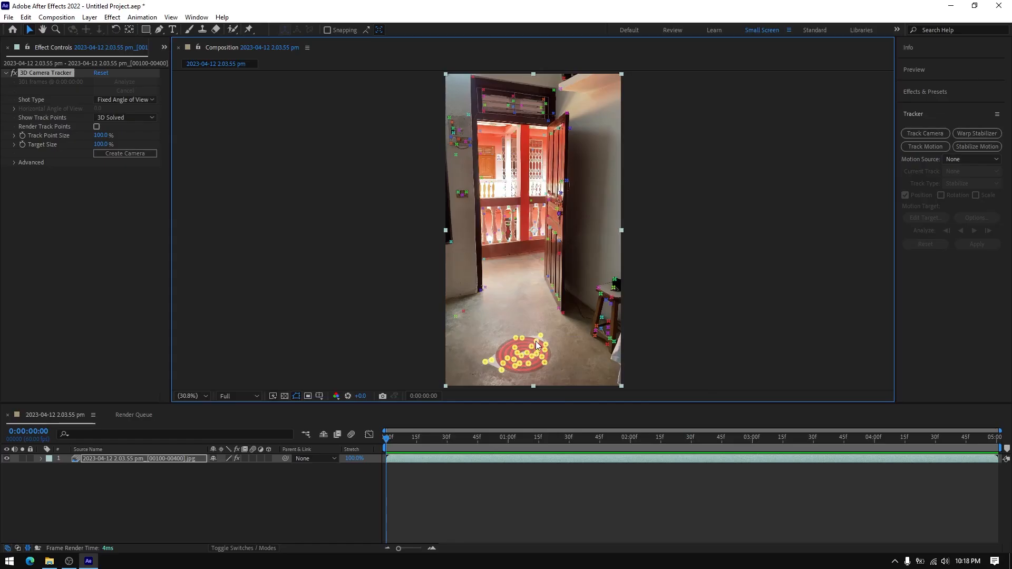
# Create a solid and a camera from the selected floor track points
pyautogui.rightClick(542, 334)
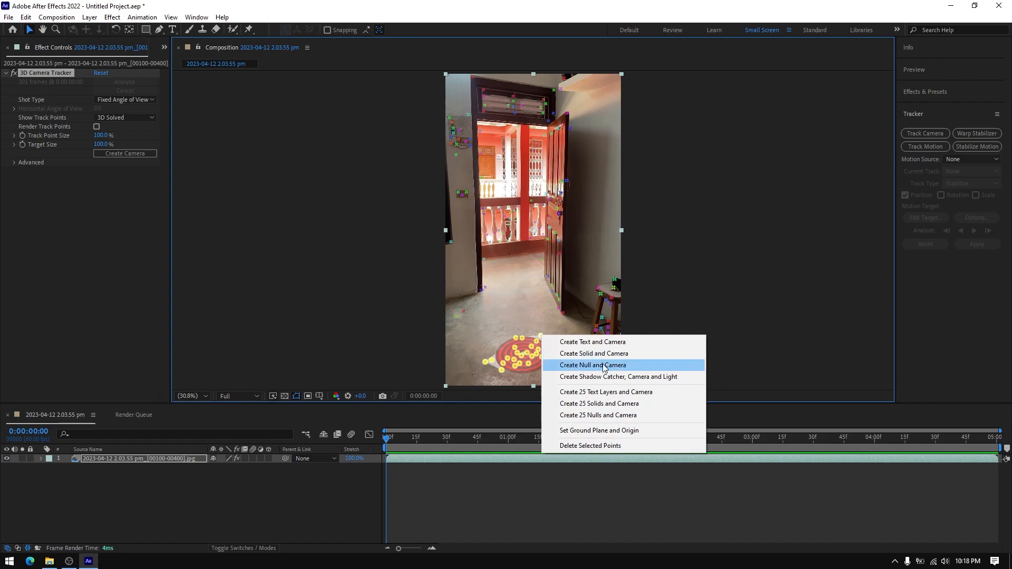
pyautogui.click(653, 355)
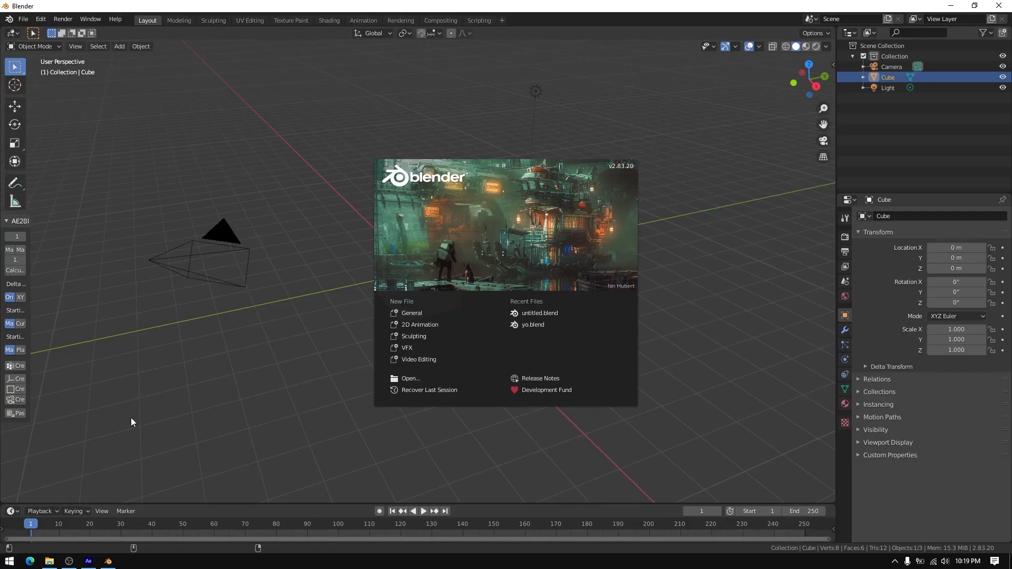
# In Blender, delete all objects of the default scene and widen the tool area so the AE2Blend options are readable
pyautogui.click(166, 385)
pyautogui.press('a')
pyautogui.press('x')
pyautogui.click(166, 385)
pyautogui.moveTo(30, 342); pyautogui.dragTo(163, 348)
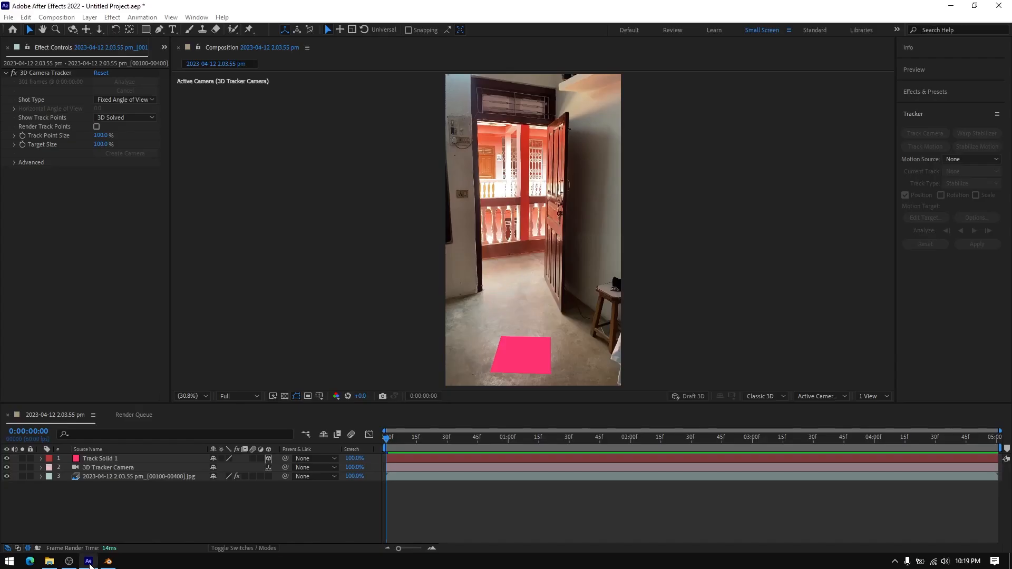
# Copy the 3D Tracker Camera's Position and Orientation keyframes in After Effects and create a camera from them with AE2Blend in Blender
pyautogui.click(89, 561)
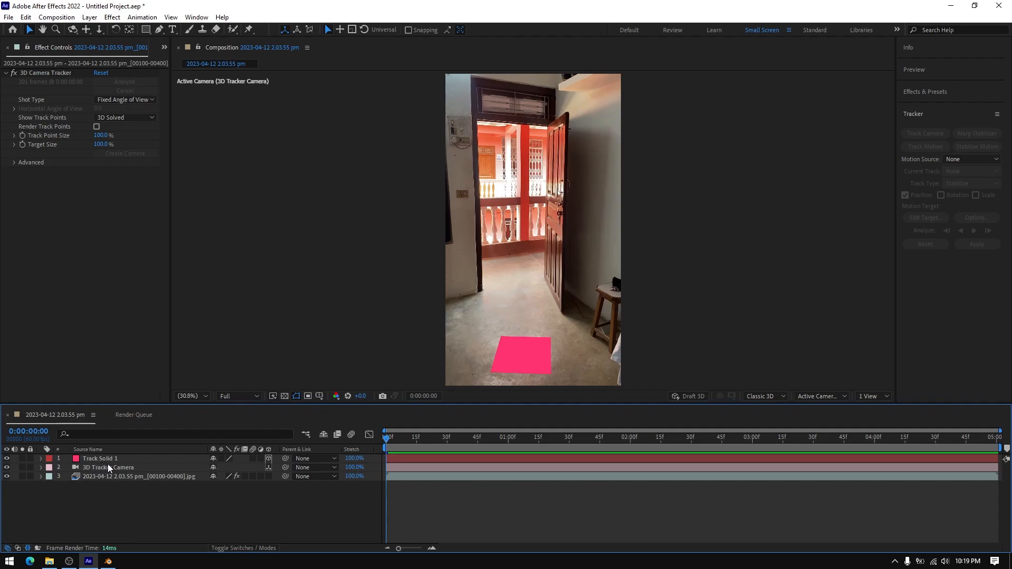
pyautogui.click(108, 468)
pyautogui.press('u')
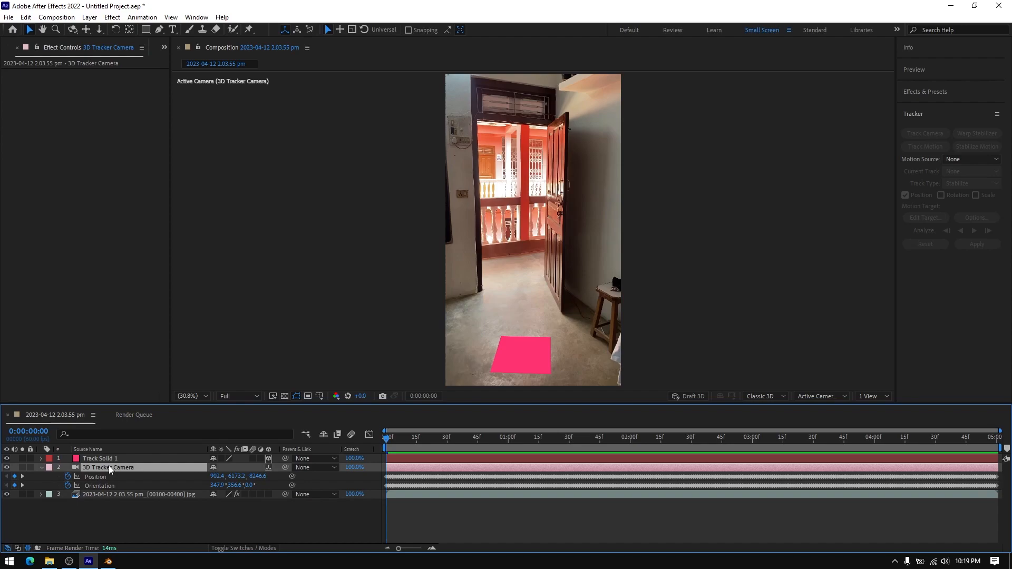
pyautogui.click(104, 477)
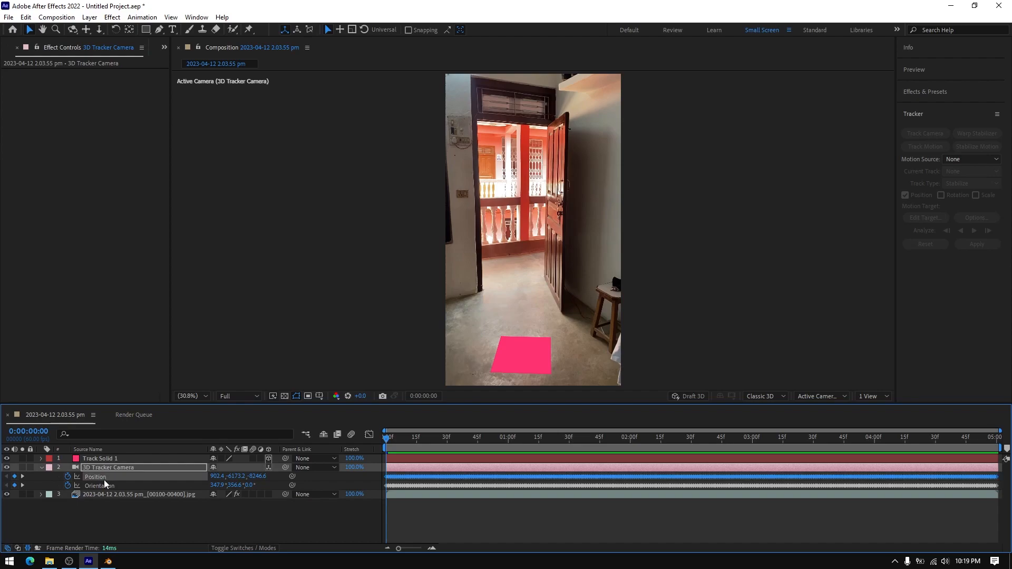
pyautogui.keyDown('shift'); pyautogui.click(105, 485); pyautogui.keyUp('shift')
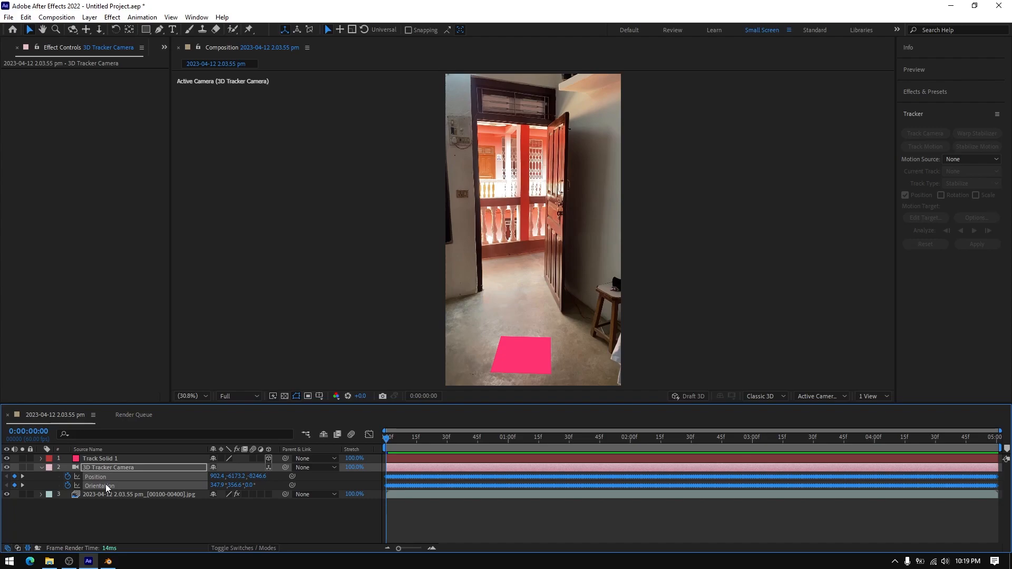
pyautogui.click(108, 561)
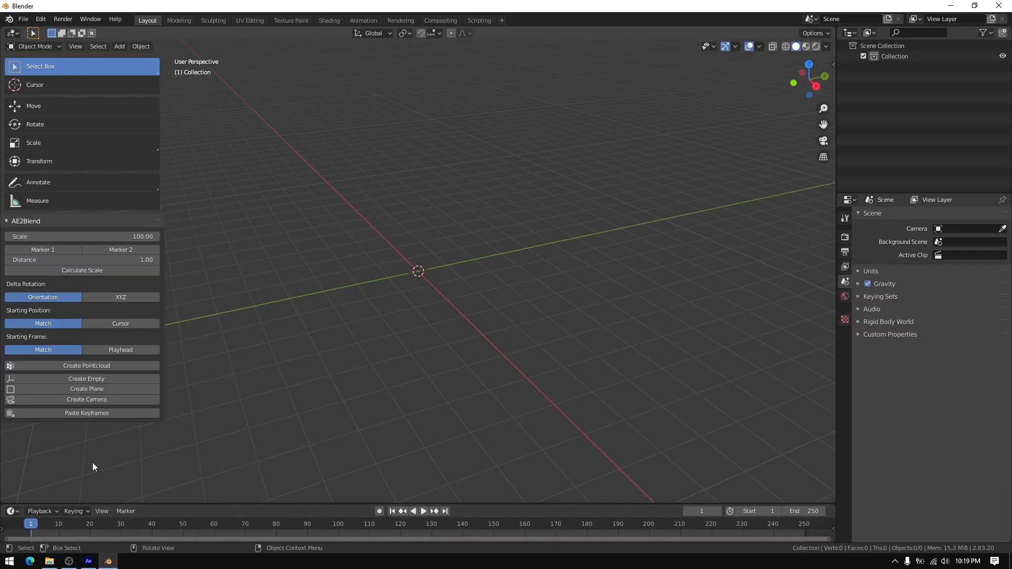
pyautogui.click(104, 402)
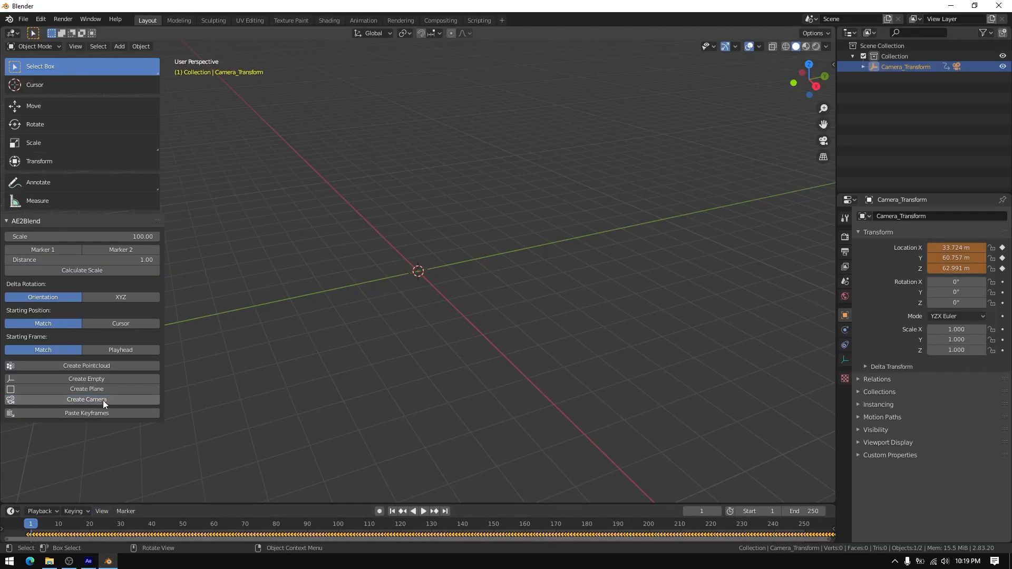
# Copy Track Solid 1's Anchor Point, Position, Scale and Orientation in After Effects and create a plane from them with AE2Blend in Blender
pyautogui.click(89, 561)
pyautogui.click(43, 467)
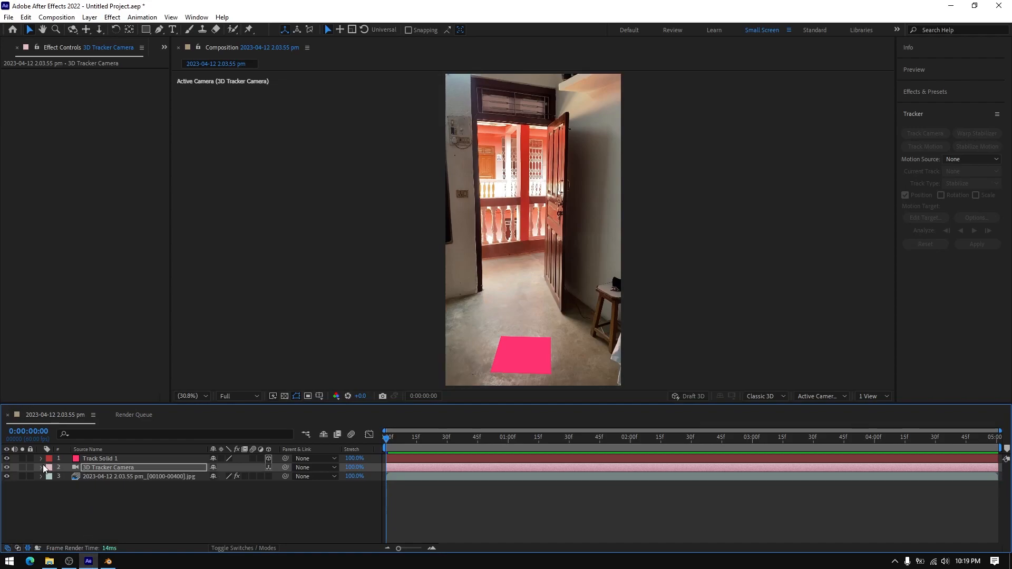
pyautogui.click(41, 459)
pyautogui.click(50, 468)
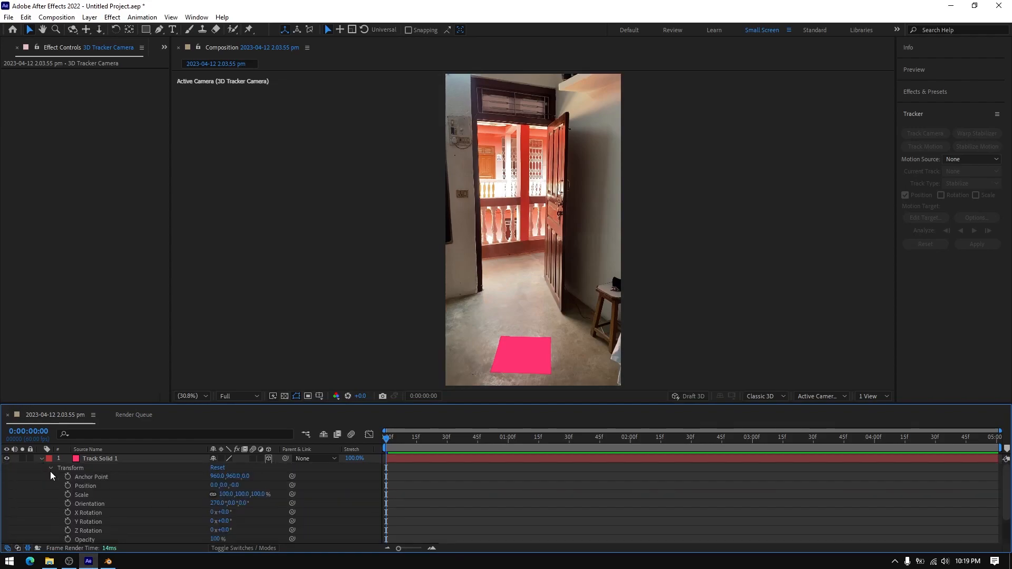
pyautogui.moveTo(87, 477); pyautogui.dragTo(90, 502)
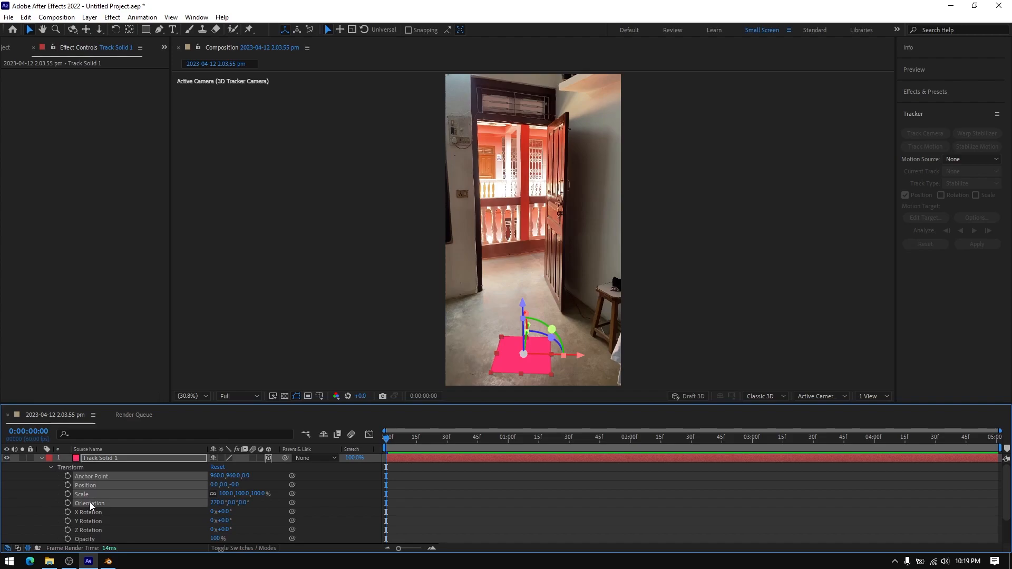
pyautogui.click(108, 561)
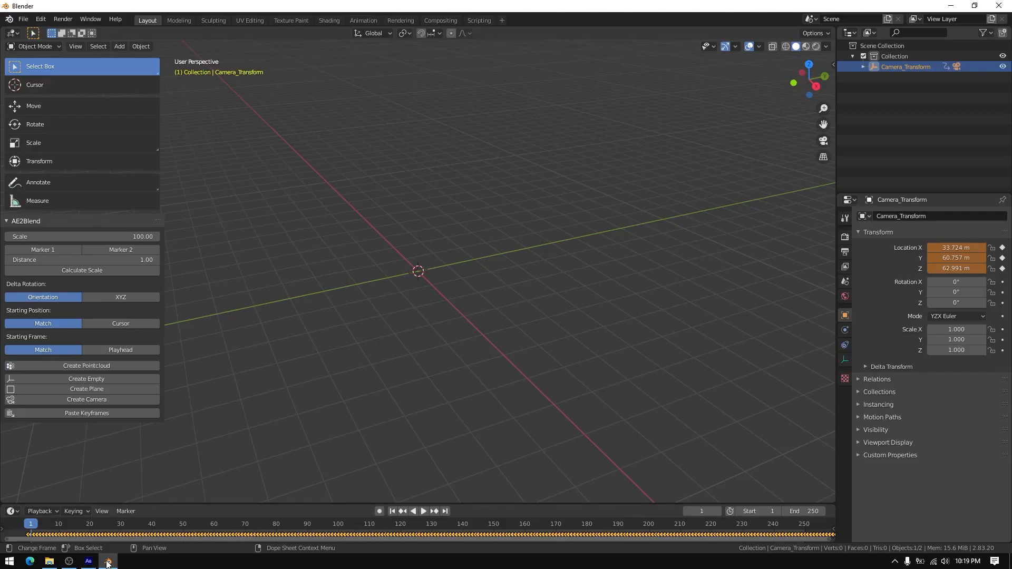
pyautogui.click(106, 390)
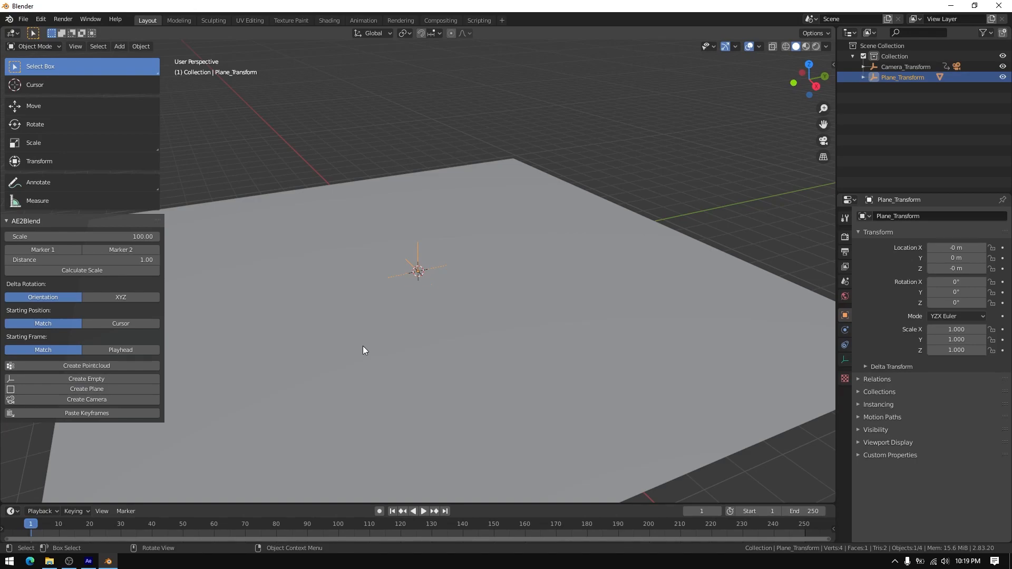
# Look through the tracked camera and load the 2023-04-12 2.03.55 pm_00100.jpg image sequence as its background image
pyautogui.press('KP_0')
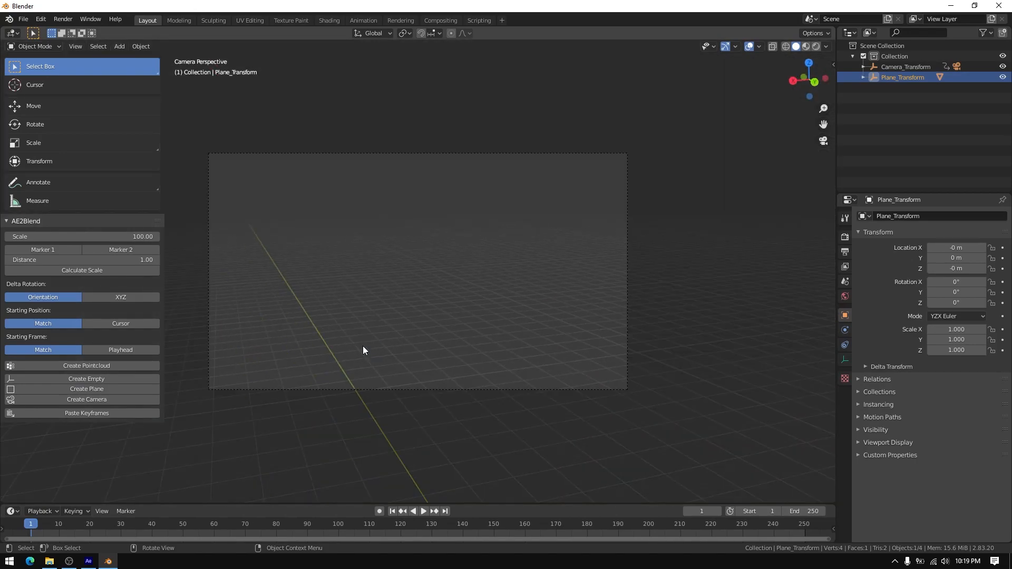
pyautogui.click(957, 66)
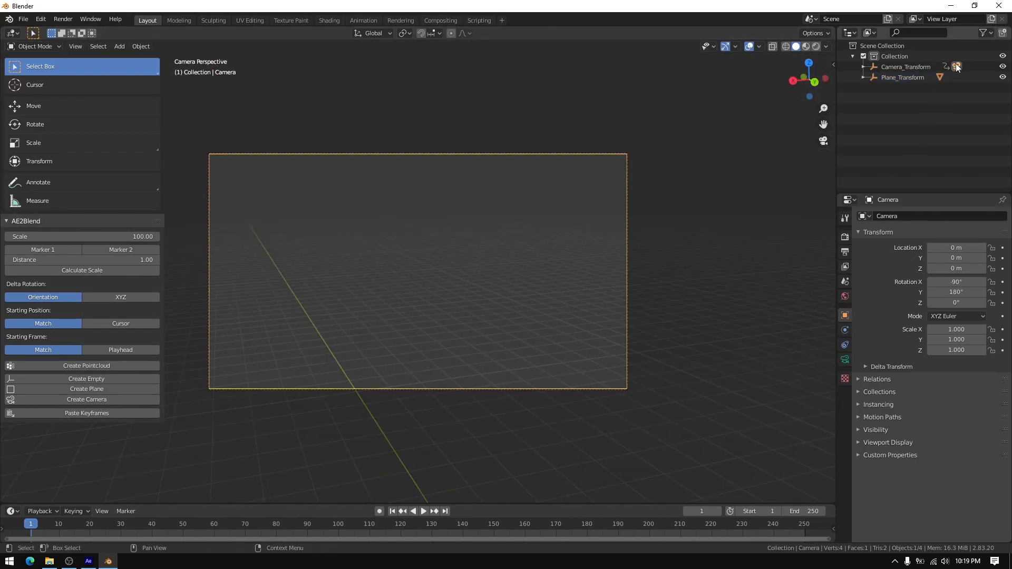
pyautogui.click(845, 361)
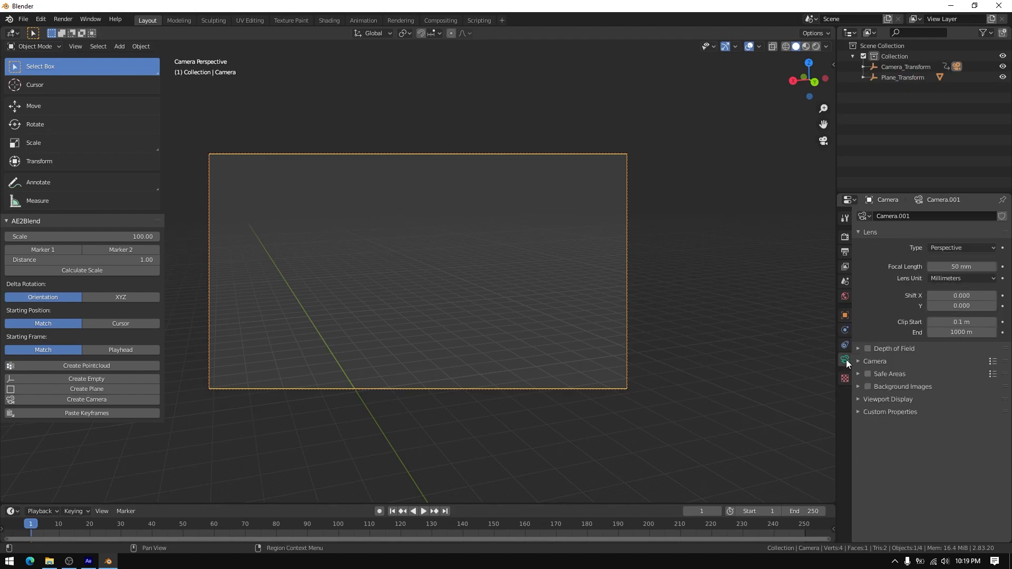
pyautogui.click(858, 386)
pyautogui.click(933, 402)
pyautogui.click(975, 432)
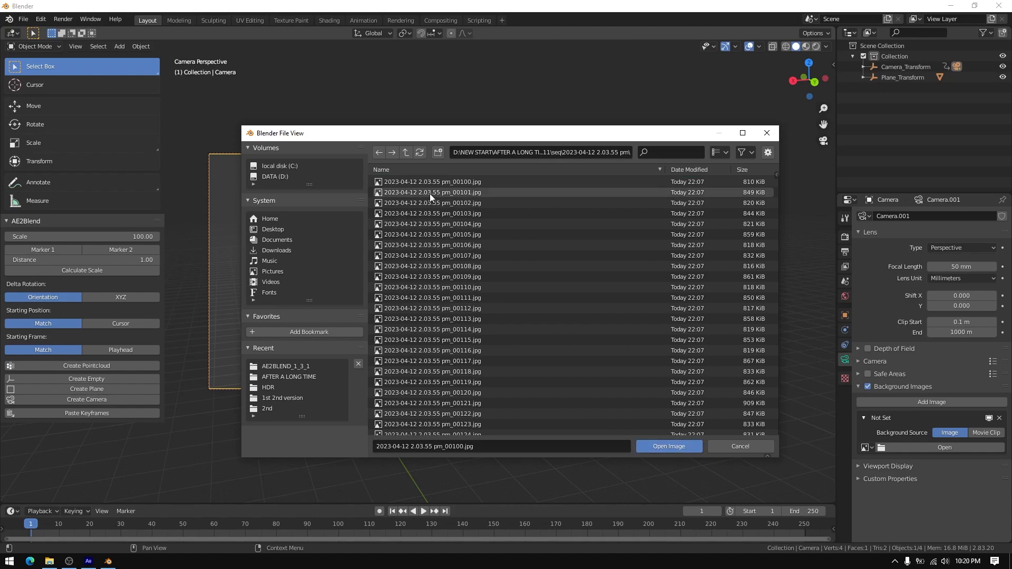
pyautogui.click(441, 182)
pyautogui.press('a')
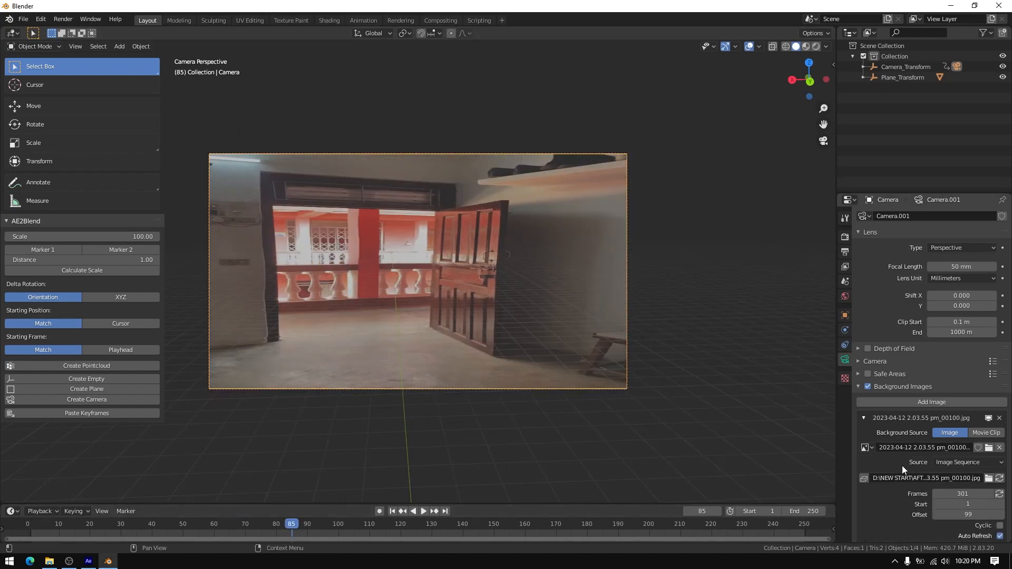
# Set the camera background image's alpha to 1.000 and its frame method to Fit
pyautogui.scroll(-3, 903, 466)
pyautogui.scroll(-3, 902, 466)
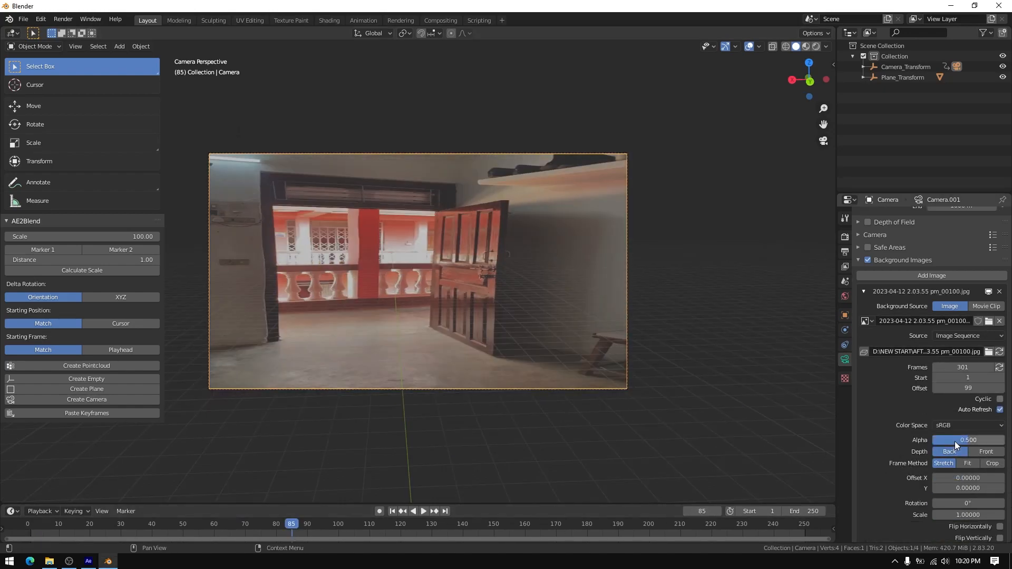
pyautogui.moveTo(954, 441); pyautogui.dragTo(994, 441)
pyautogui.click(971, 463)
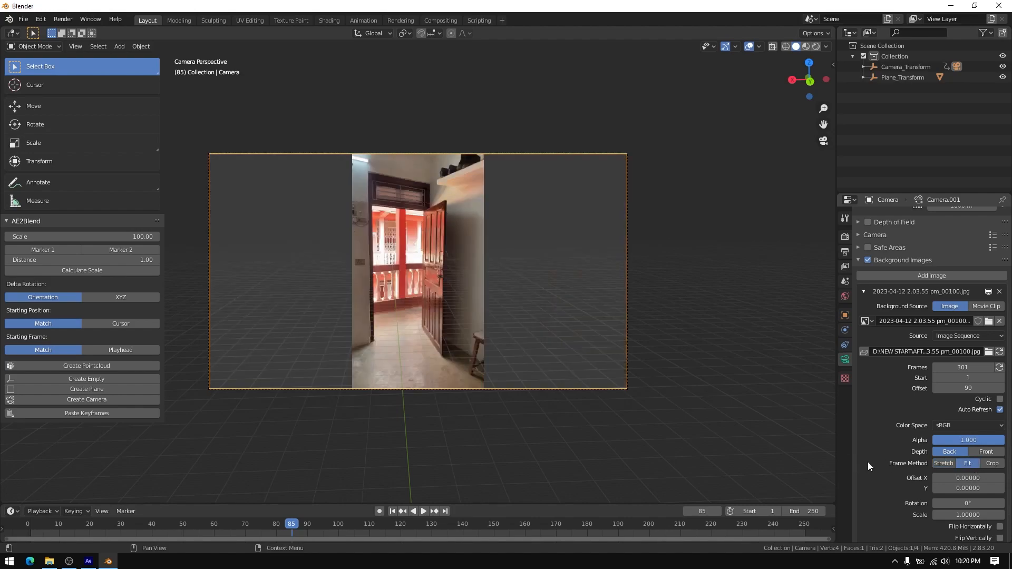
pyautogui.scroll(-2, 870, 463)
pyautogui.click(964, 471)
pyautogui.press('Return')
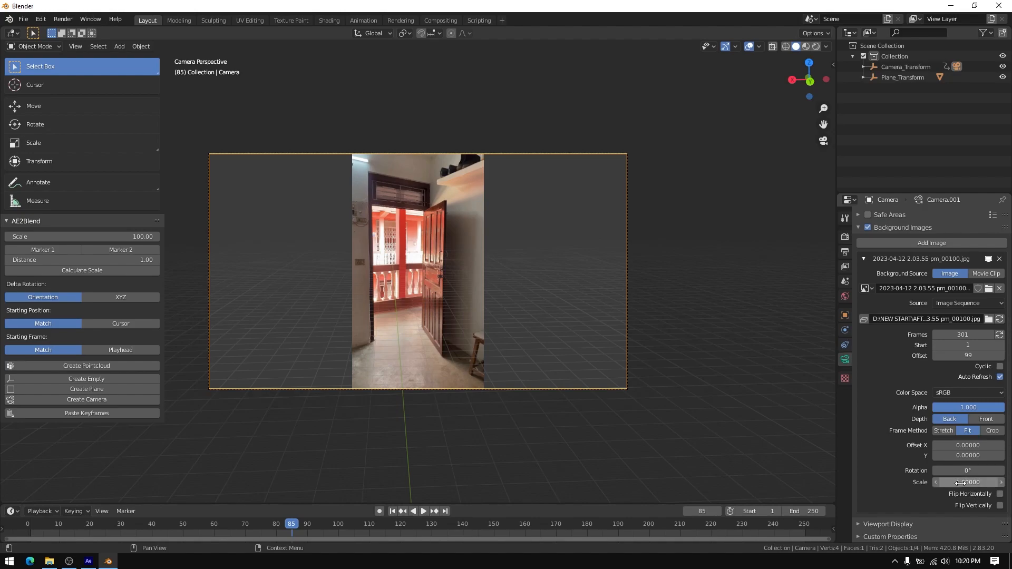
# Set the render output's Resolution X to 1080 px
pyautogui.click(845, 238)
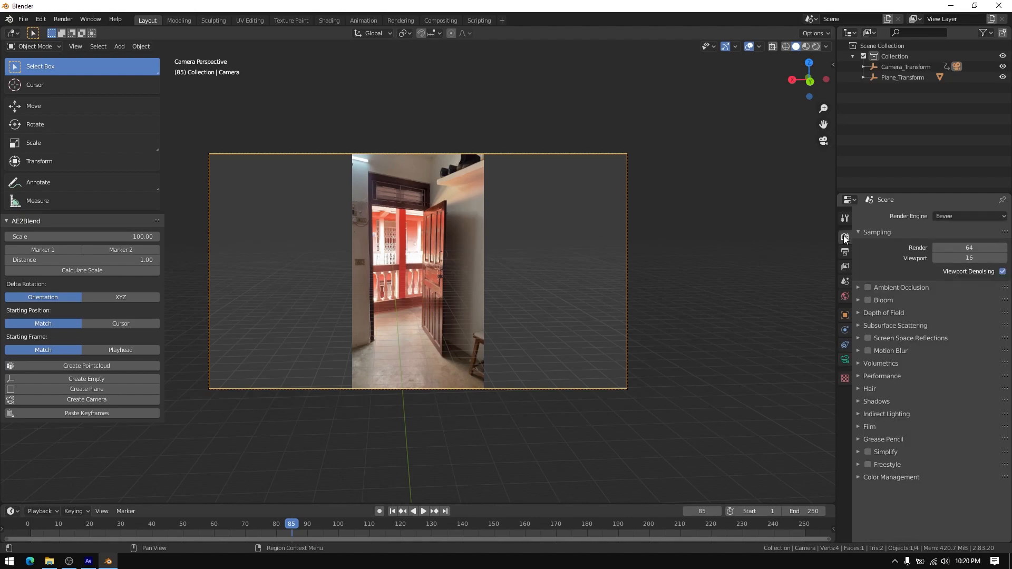
pyautogui.click(845, 252)
pyautogui.click(957, 229)
pyautogui.write('1080')
pyautogui.press('Return')
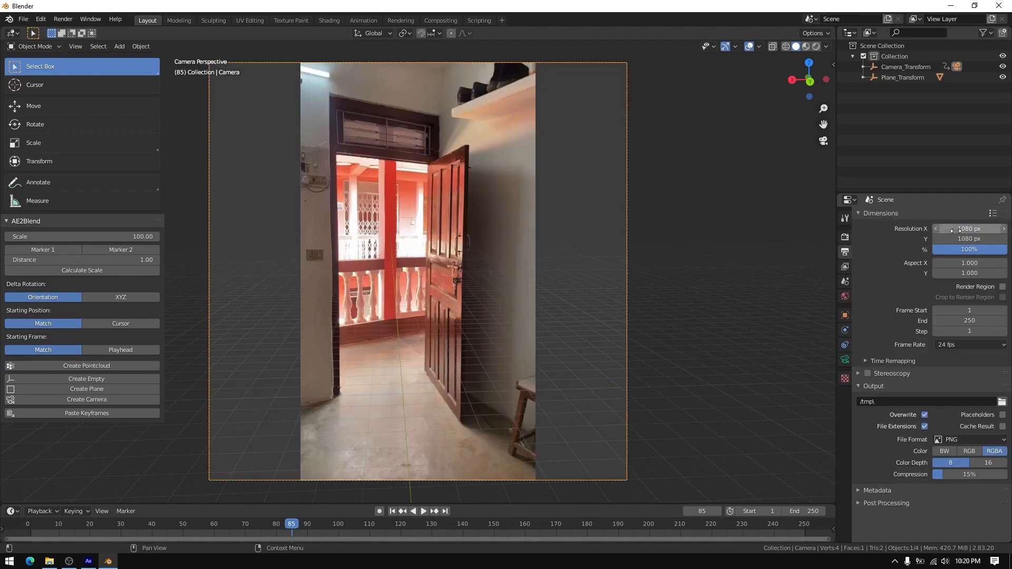
# Set the render output's Resolution Y to 1920 px so the frame becomes portrait
pyautogui.click(966, 240)
pyautogui.write('1920')
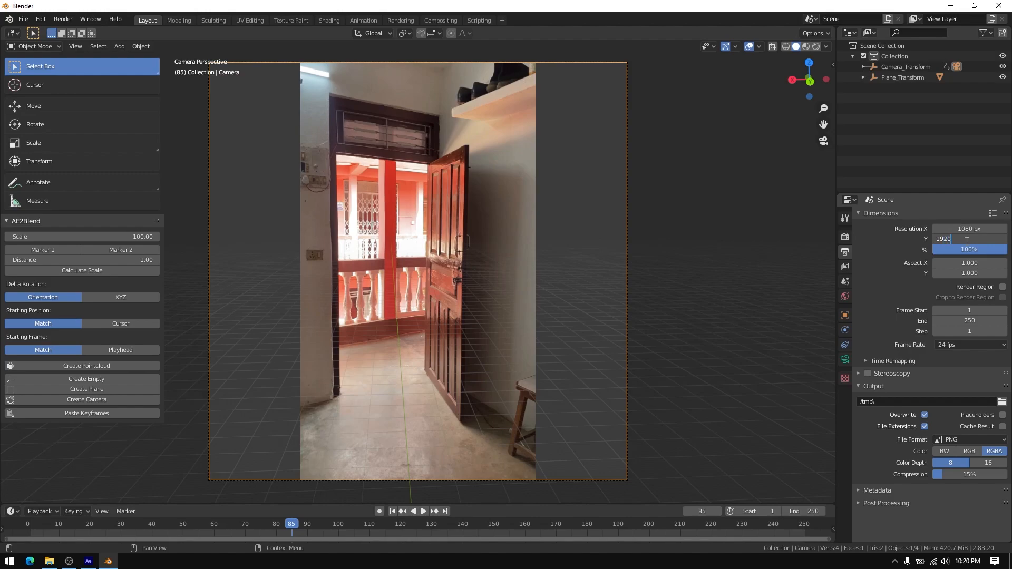
pyautogui.press('Return')
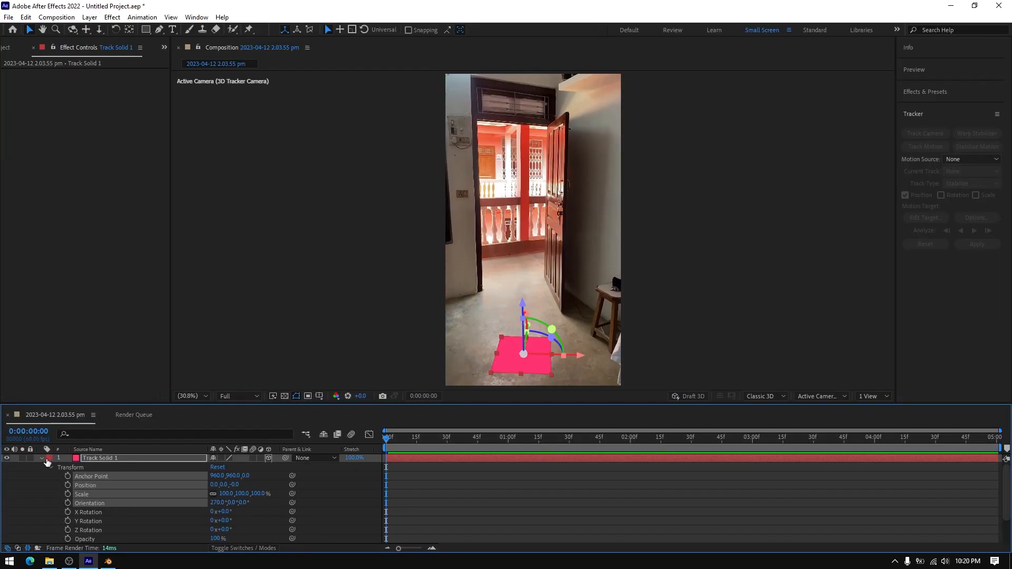
# Switch to After Effects, copy the 3D Tracker Camera's focal length from its camera settings, and return to Blender
pyautogui.click(42, 458)
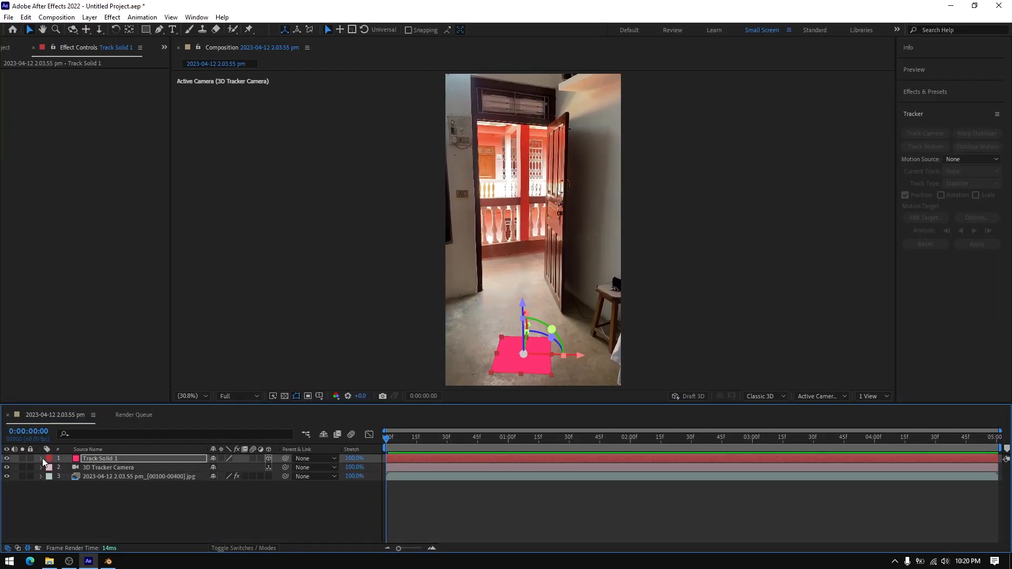
pyautogui.doubleClick(110, 467)
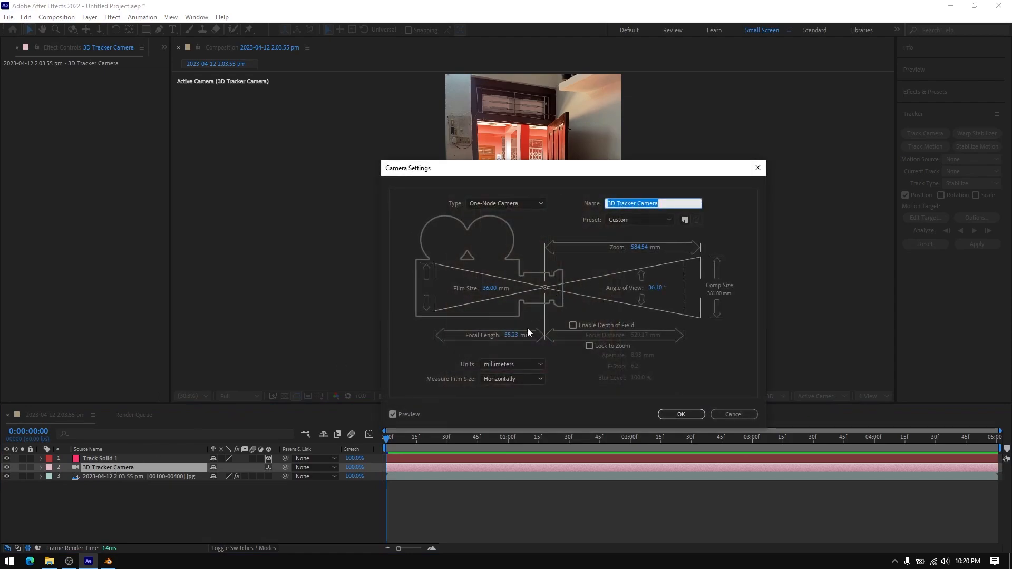
pyautogui.click(512, 334)
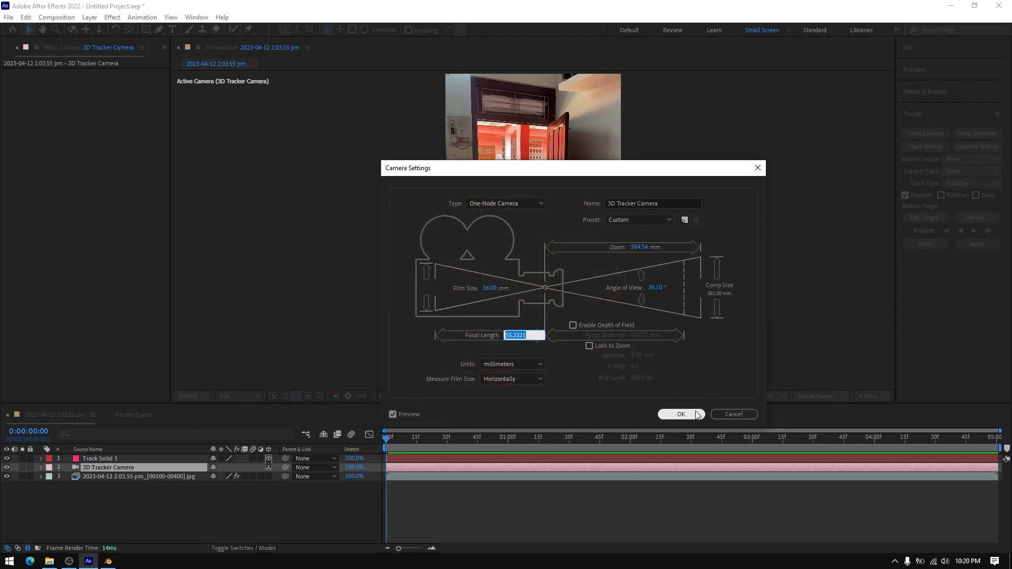
pyautogui.click(681, 414)
pyautogui.click(108, 562)
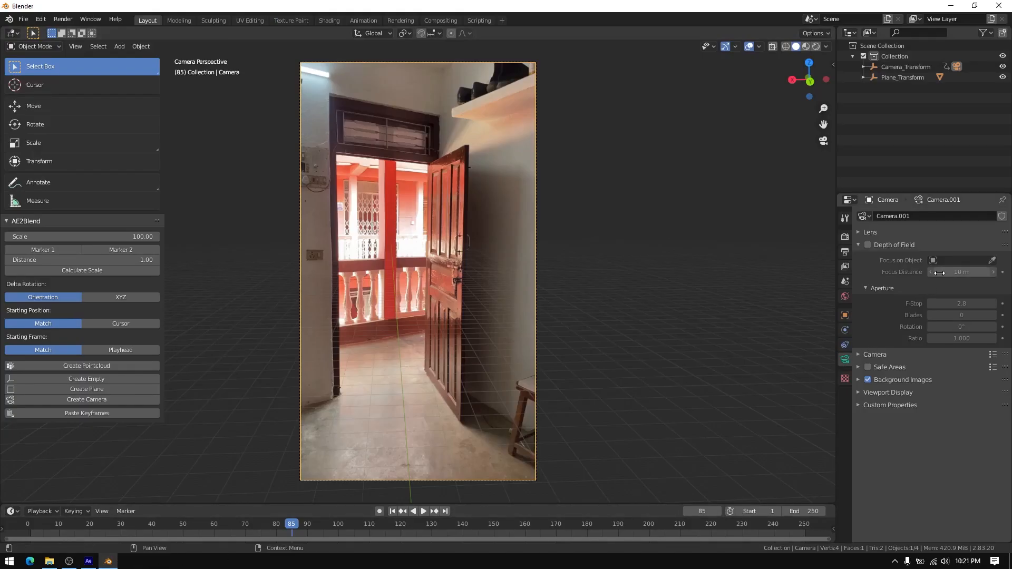
# Enter the copied focal length in the tracked camera's lens settings and scrub the animation to compare the plane with the footage
pyautogui.click(857, 244)
pyautogui.click(859, 232)
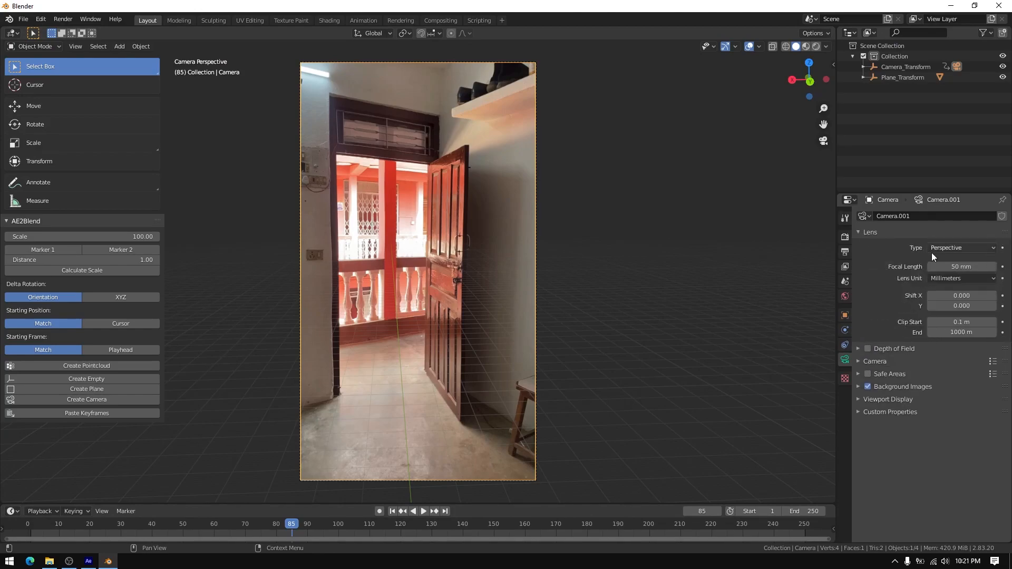
pyautogui.click(960, 266)
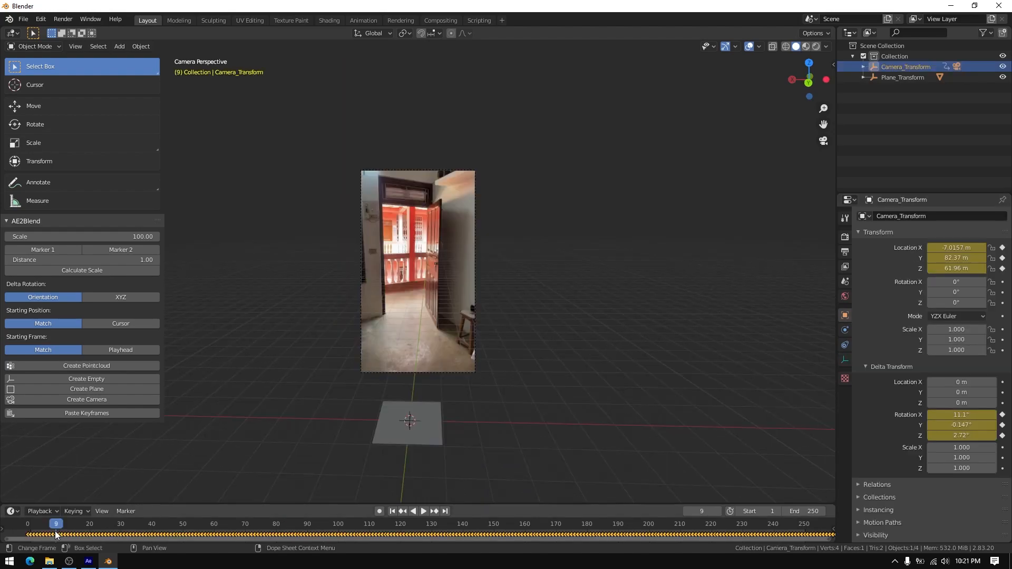
pyautogui.press('space')
pyautogui.moveTo(333, 527); pyautogui.dragTo(131, 525)
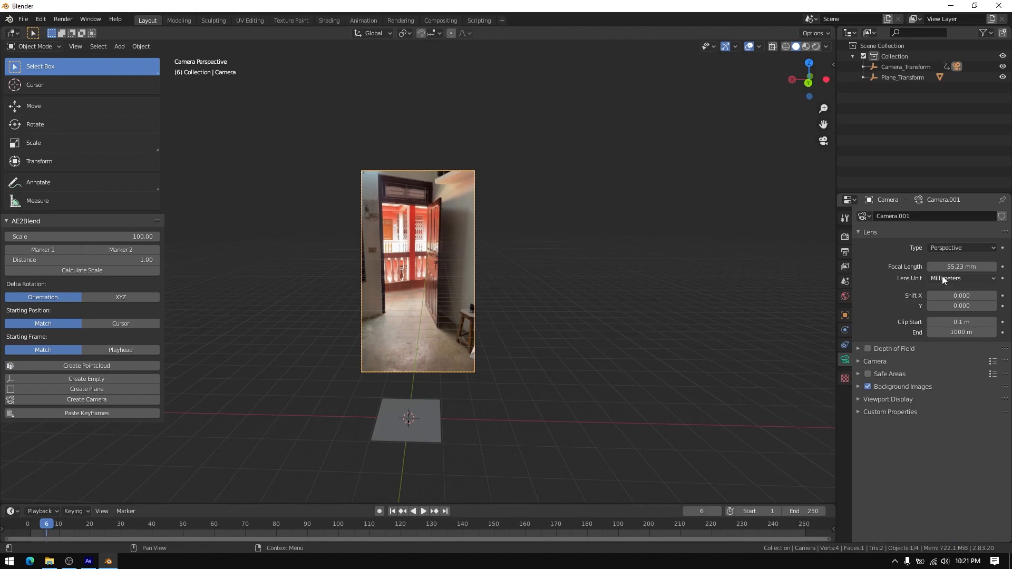
# Set the camera's focal length to 31.07 mm by dividing 55.2321, and play from the start to check the match
pyautogui.click(975, 267)
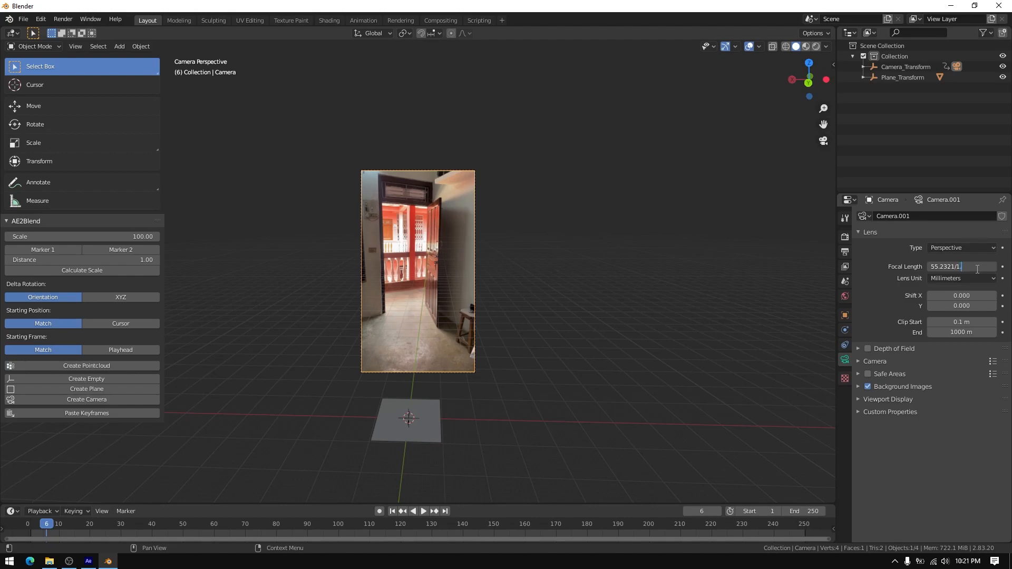
pyautogui.press('Return')
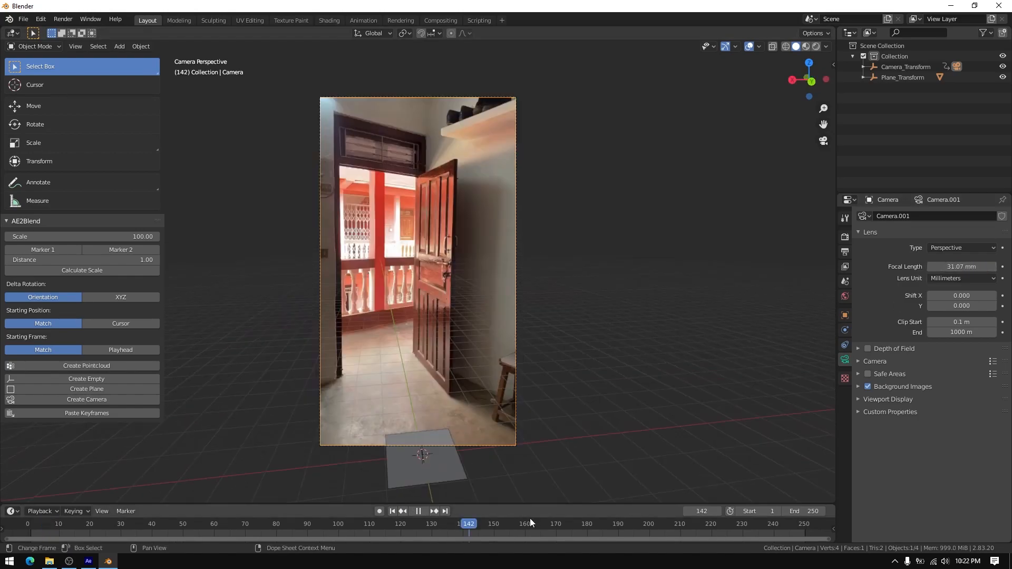
pyautogui.moveTo(530, 522); pyautogui.dragTo(2, 533)
pyautogui.press('space')
# Select Camera_Transform and shift all its keyframes one frame later so the camera animation starts at frame 1
pyautogui.click(896, 67)
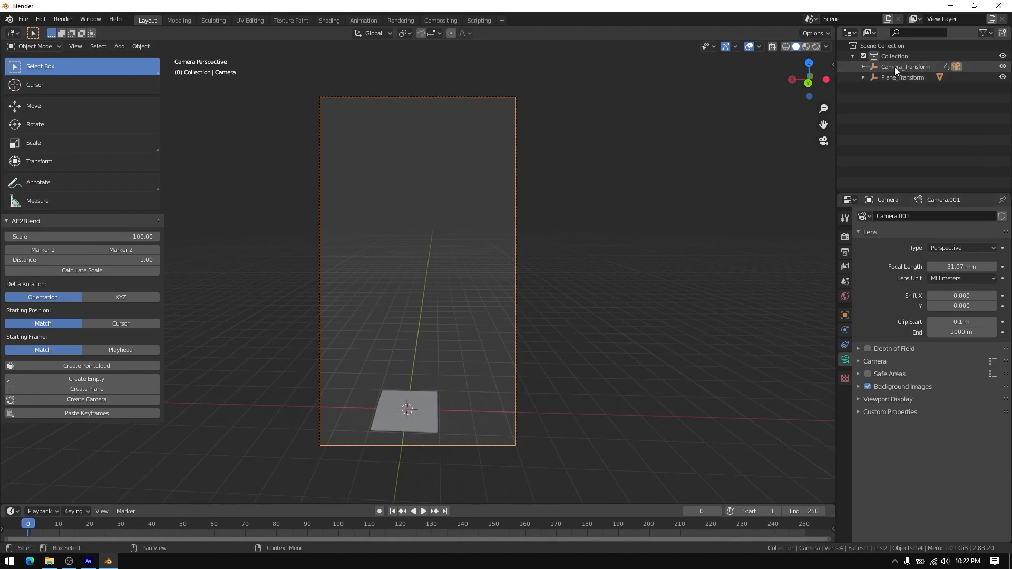
pyautogui.moveTo(324, 504); pyautogui.dragTo(332, 448)
pyautogui.scroll(4, 295, 496)
pyautogui.moveTo(264, 497); pyautogui.dragTo(501, 499, button='middle')
pyautogui.moveTo(273, 502); pyautogui.dragTo(404, 522, button='middle')
pyautogui.scroll(3, 255, 497)
pyautogui.moveTo(255, 496); pyautogui.dragTo(343, 501, button='middle')
pyautogui.scroll(3, 341, 501)
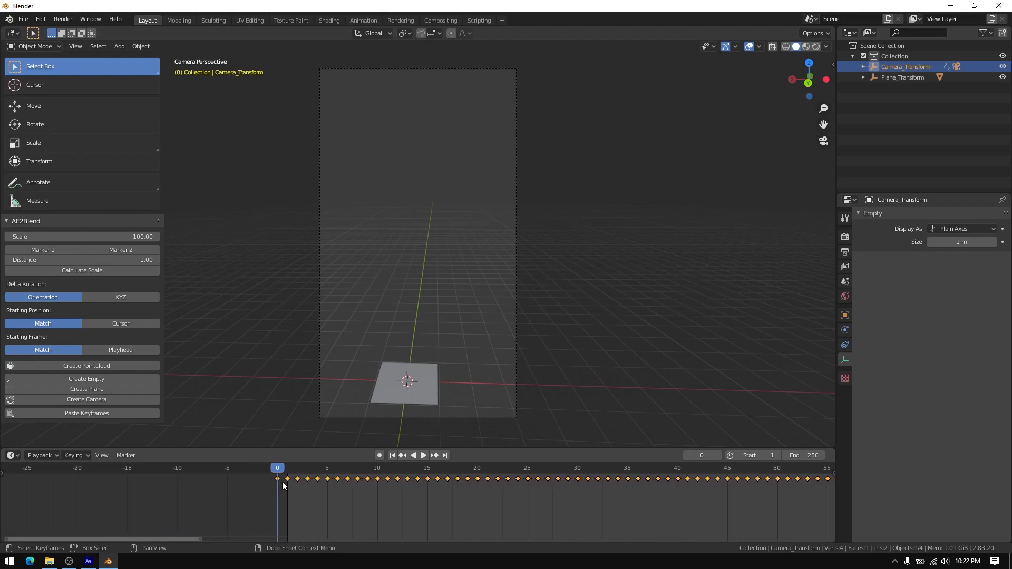
pyautogui.moveTo(289, 480); pyautogui.dragTo(302, 487)
pyautogui.scroll(-3, 334, 499)
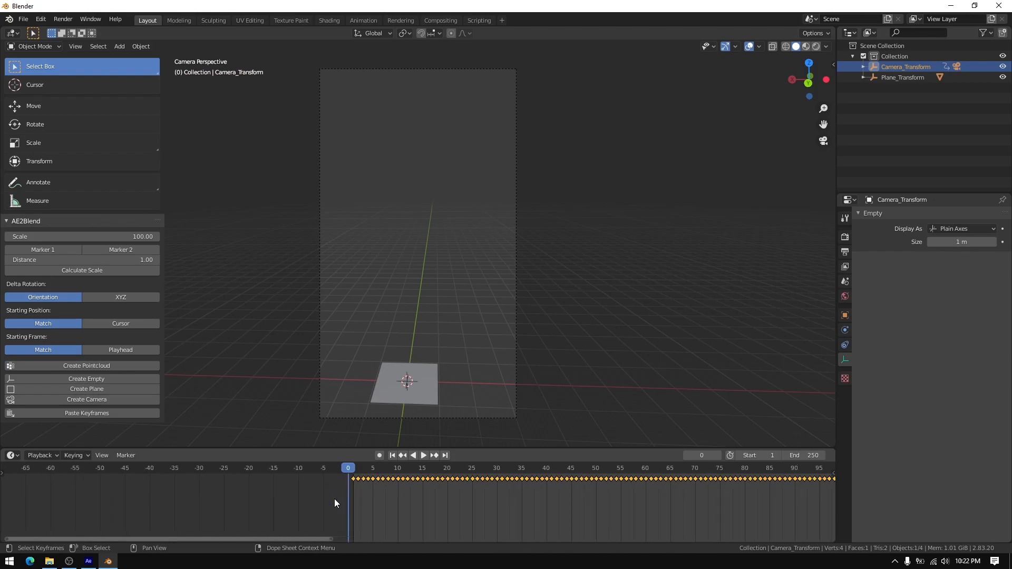
# Jump to the last camera keyframe, set the scene's end frame to 301, and go back to frame 11
pyautogui.scroll(-7, 423, 508)
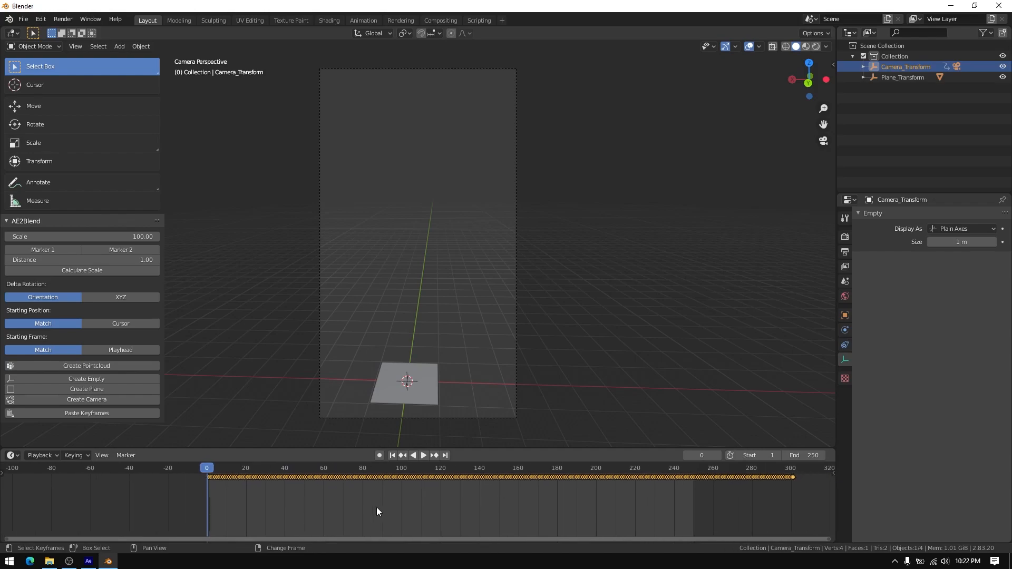
pyautogui.click(556, 469)
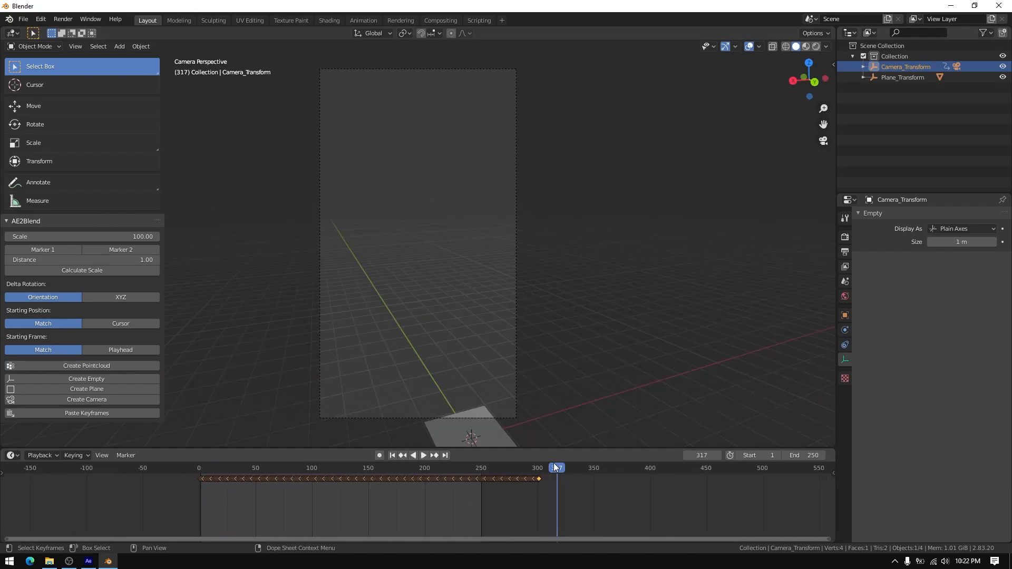
pyautogui.click(404, 456)
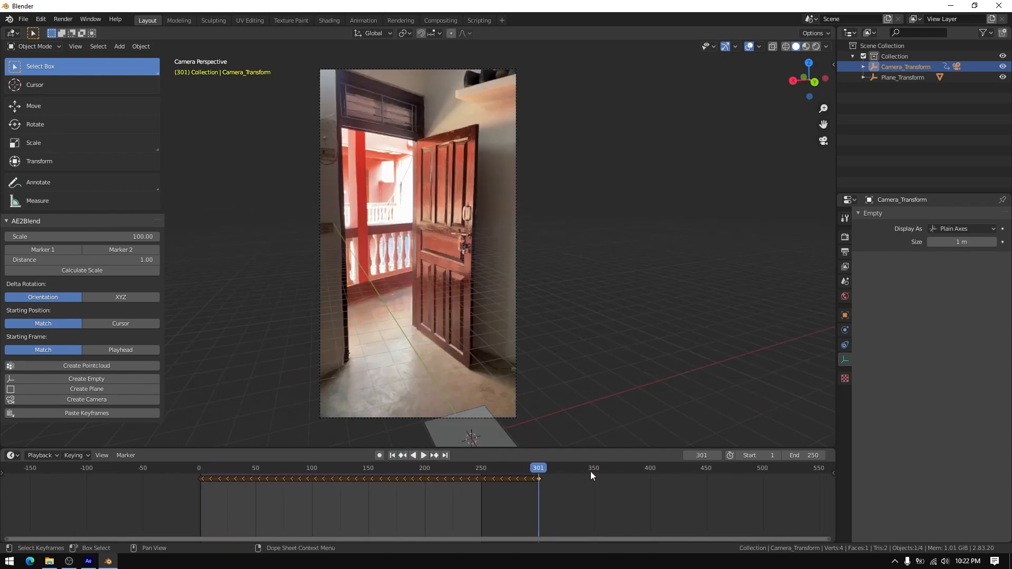
pyautogui.click(810, 455)
pyautogui.write('301')
pyautogui.press('Return')
pyautogui.moveTo(358, 448); pyautogui.dragTo(358, 507)
pyautogui.moveTo(248, 527); pyautogui.dragTo(212, 527)
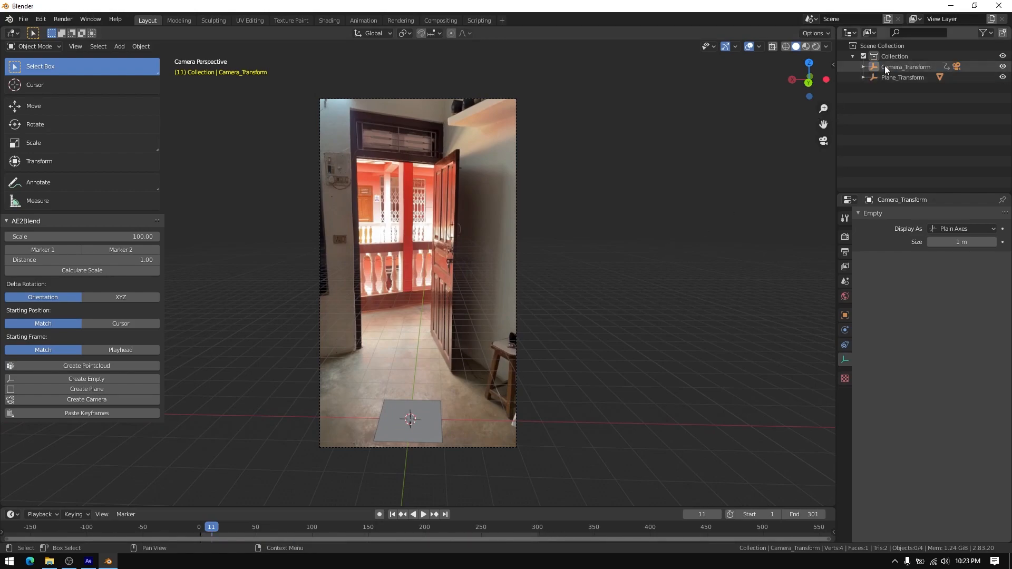
# Parent Camera_Transform to Plane_Transform using the Object option
pyautogui.keyDown('ctrl'); pyautogui.click(887, 77); pyautogui.keyUp('ctrl')
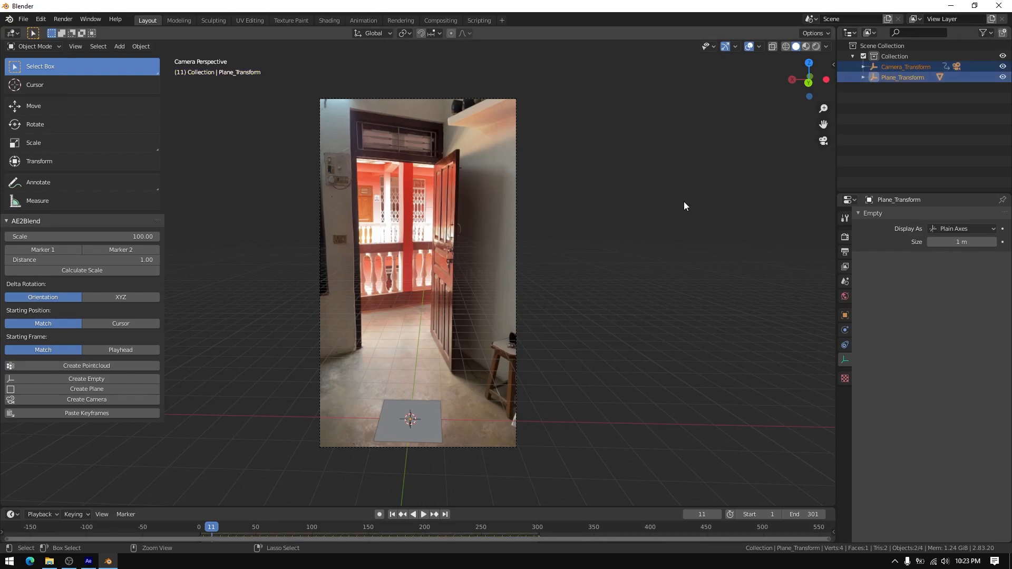
pyautogui.hotkey('ctrl', 'p')
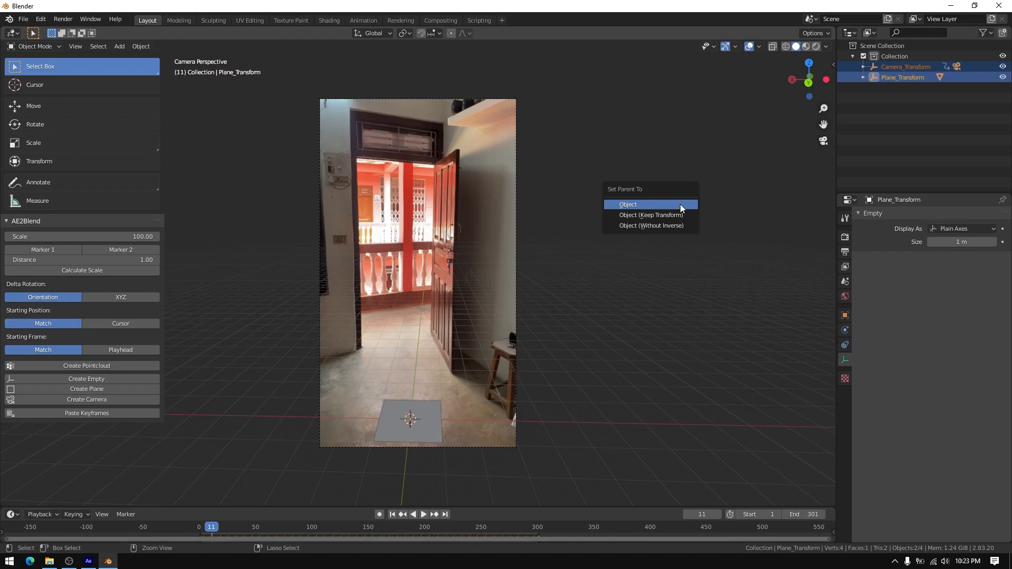
pyautogui.click(681, 206)
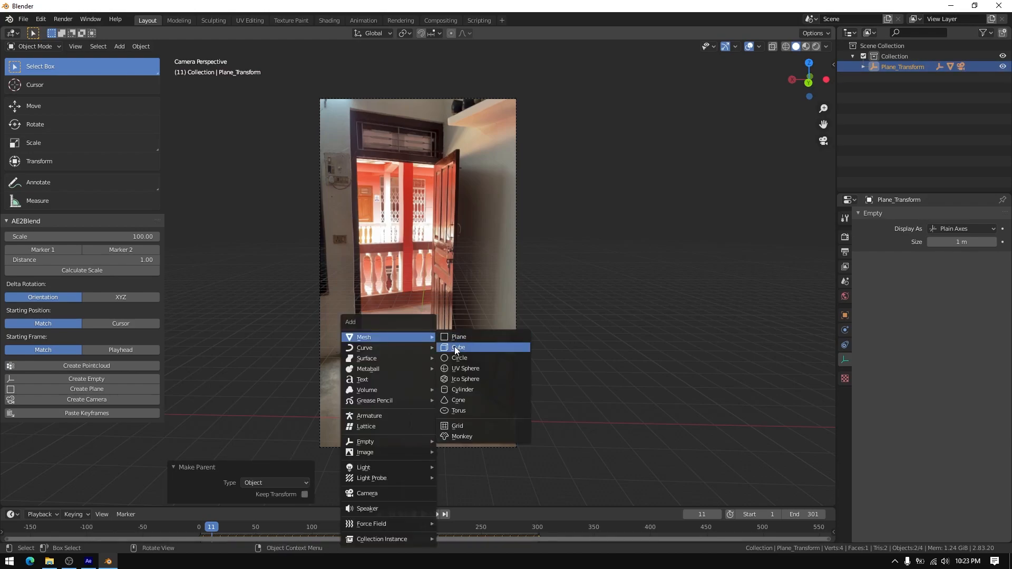
# Add a 1 m cube at the origin and scale Plane_Transform down so the cube looks larger against the footage
pyautogui.click(456, 349)
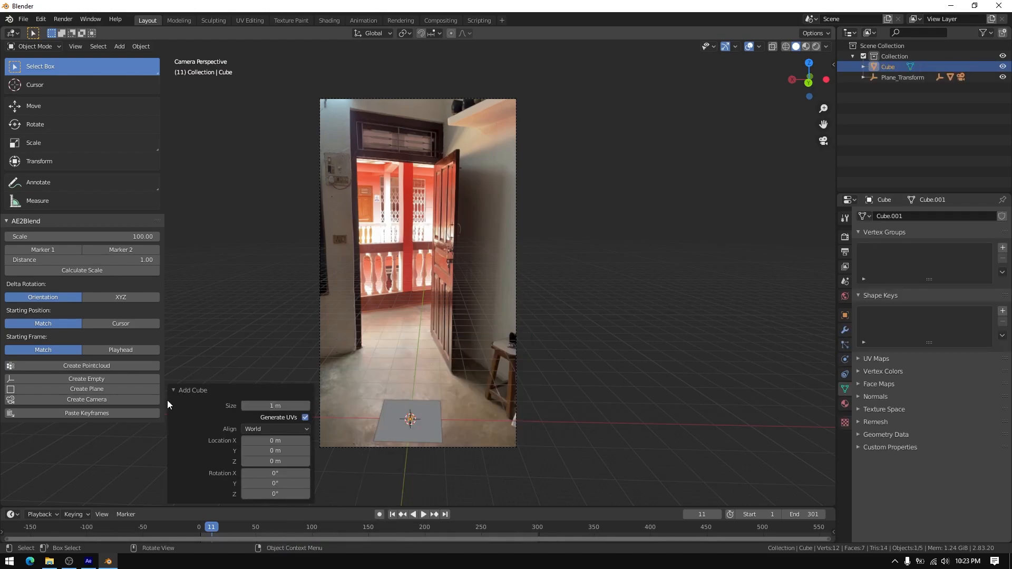
pyautogui.click(181, 390)
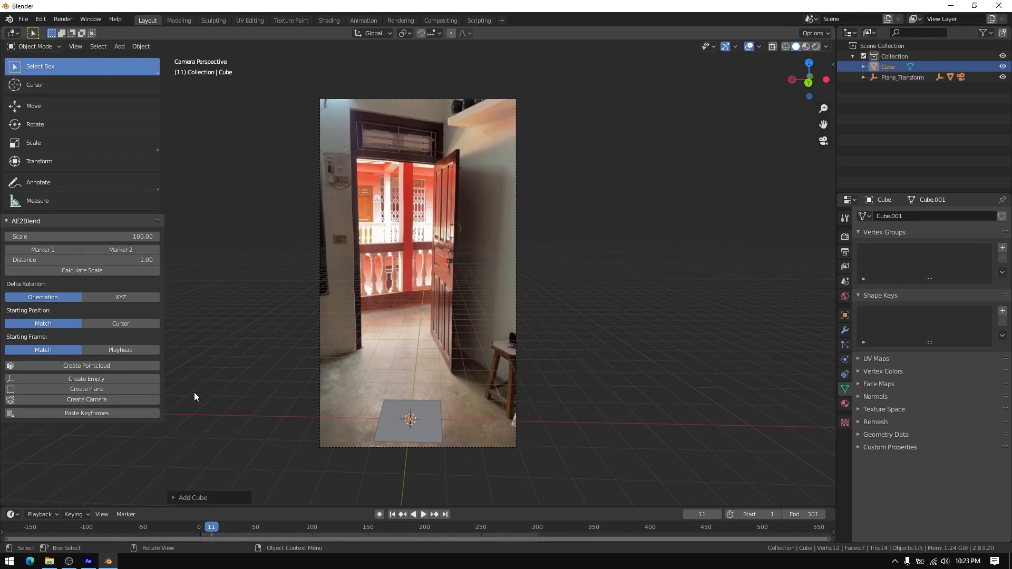
pyautogui.click(896, 78)
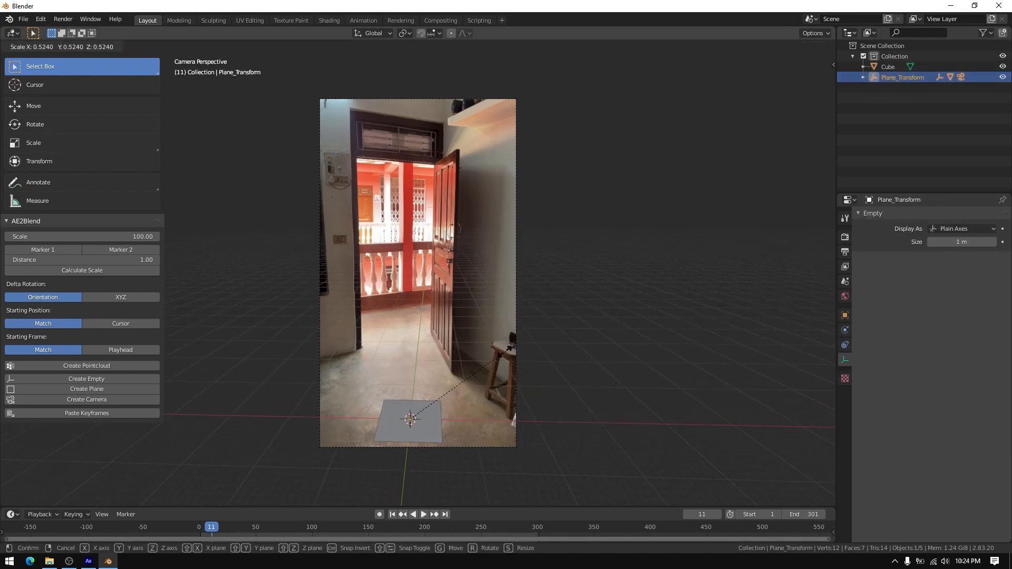
pyautogui.click(452, 404)
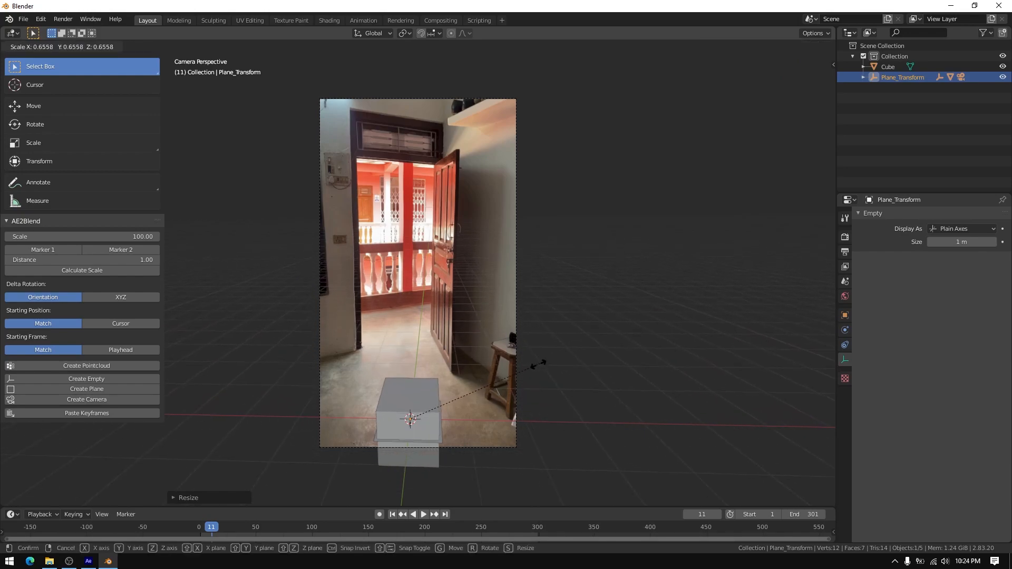
pyautogui.press('s')
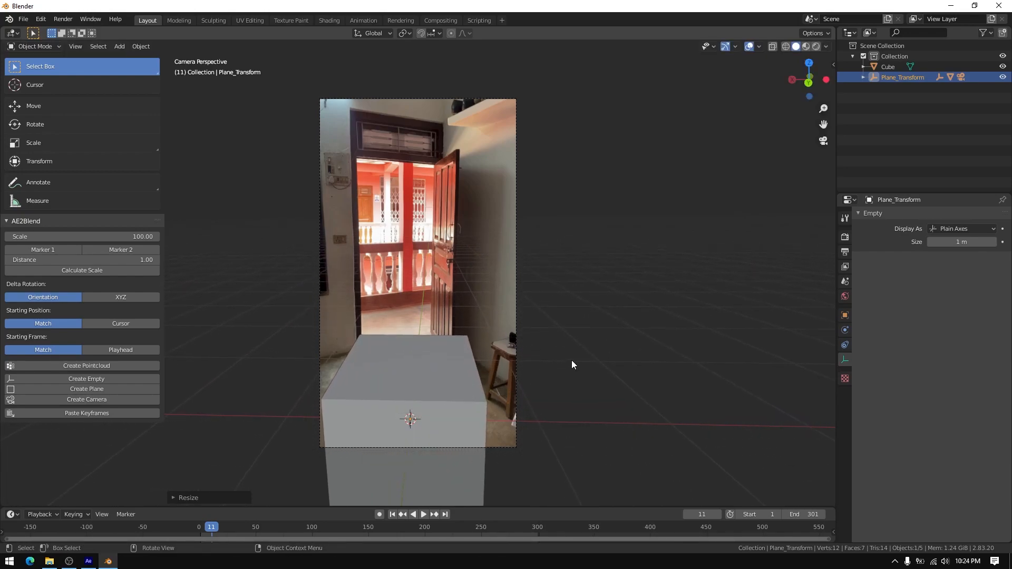
pyautogui.press('s')
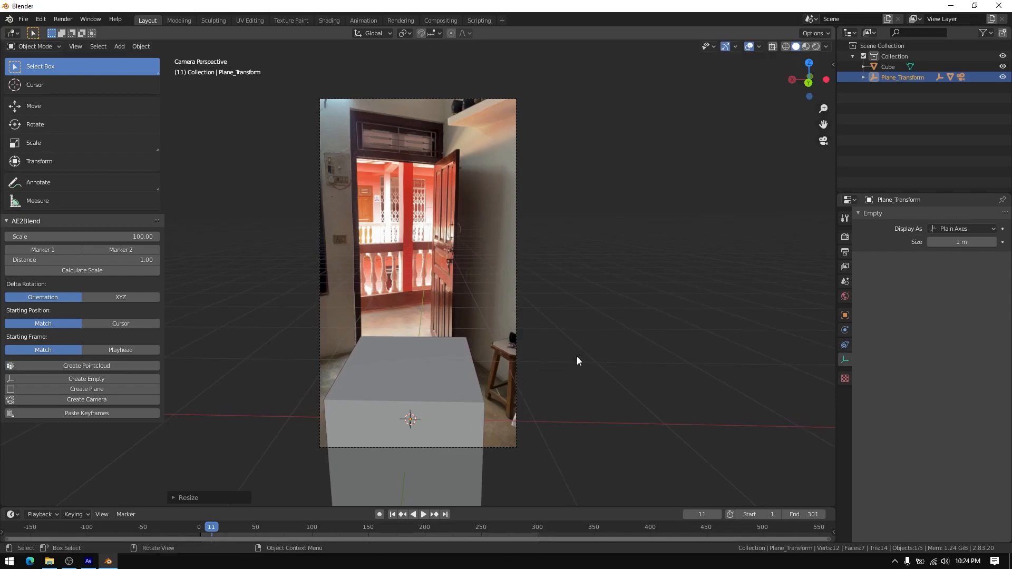
# Rotate Plane_Transform about the global Z axis to turn the tracked scene relative to the cube
pyautogui.press('r')
pyautogui.press('z')
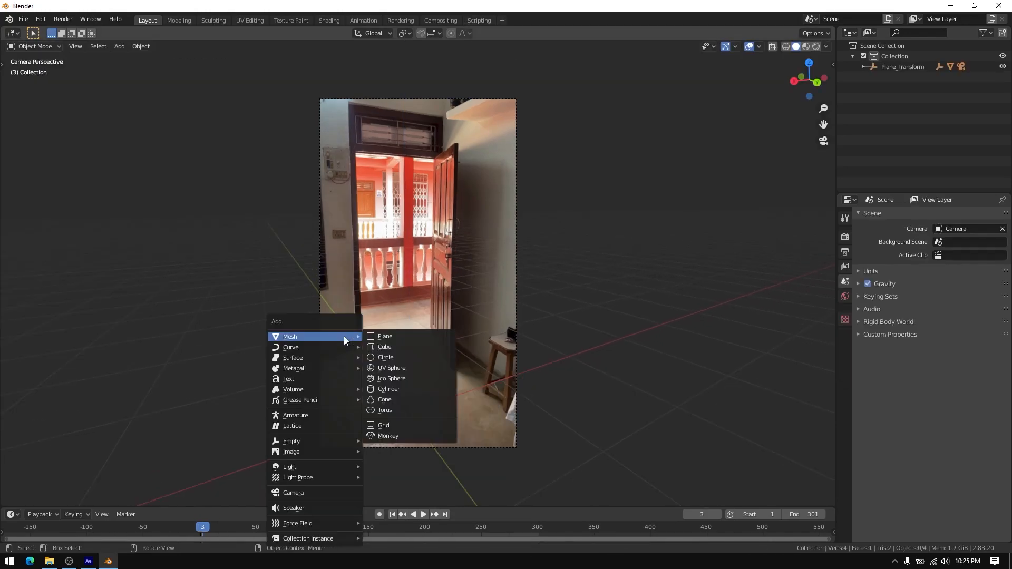
pyautogui.click(389, 425)
# Save the scene as untitled.blend in the 11111111 folder and show the splash screen to check the Blender version
pyautogui.press('s')
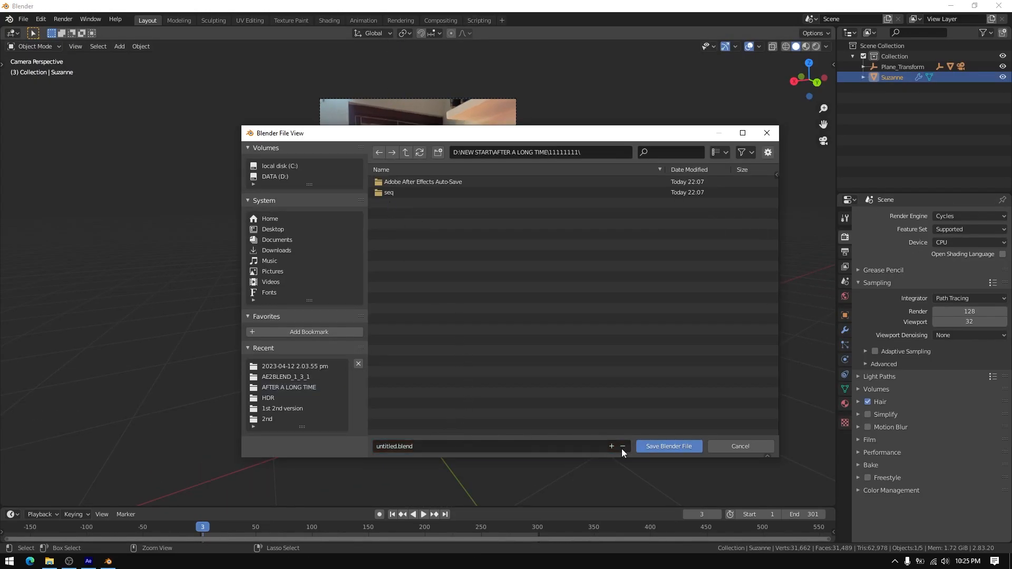
pyautogui.click(668, 446)
pyautogui.click(9, 19)
pyautogui.click(37, 31)
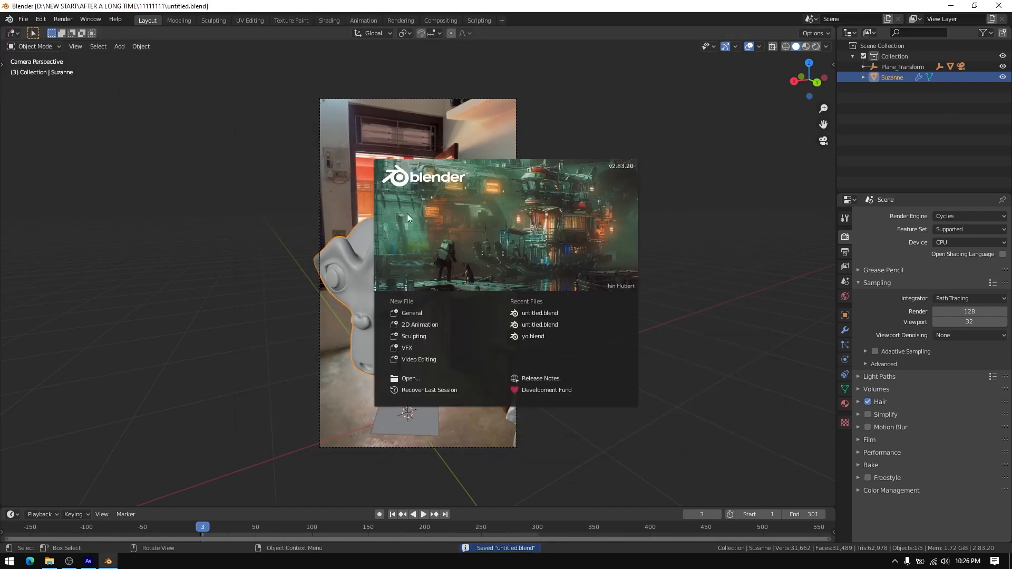
# Reopen untitled.blend from the 11111111 folder with the newer Blender 3.4.1 and dismiss the splash screen
pyautogui.click(744, 138)
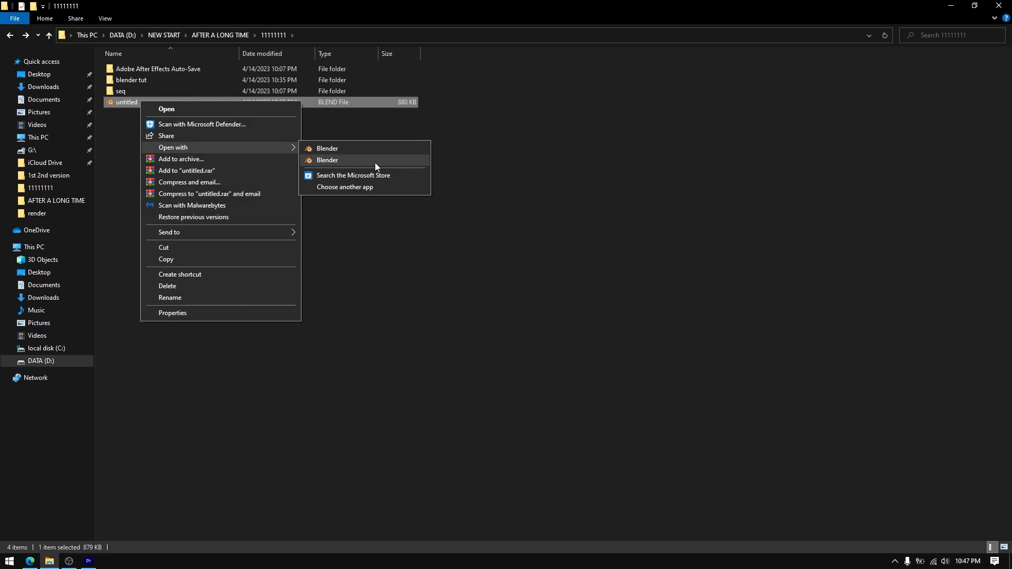
pyautogui.click(362, 161)
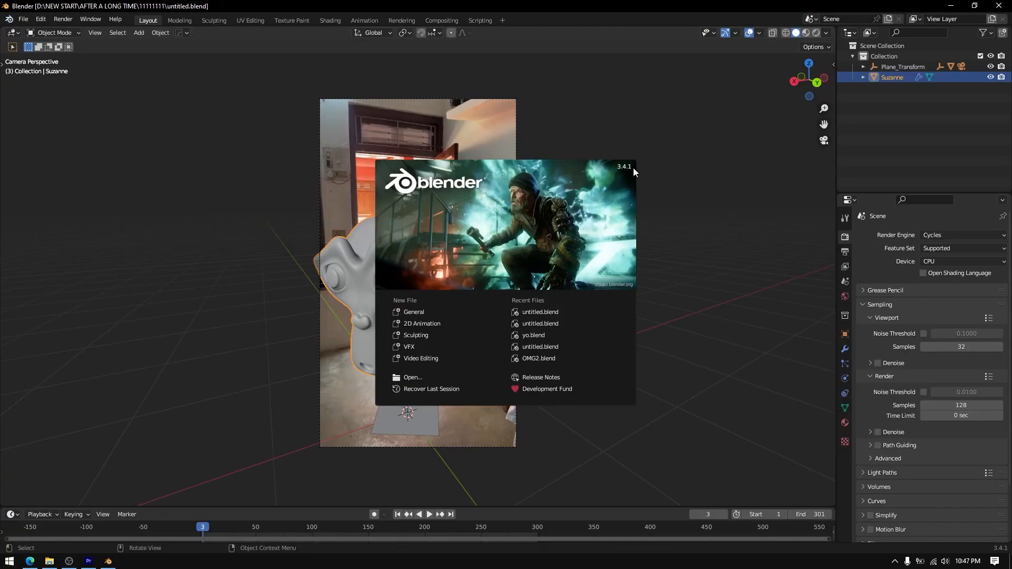
pyautogui.click(624, 176)
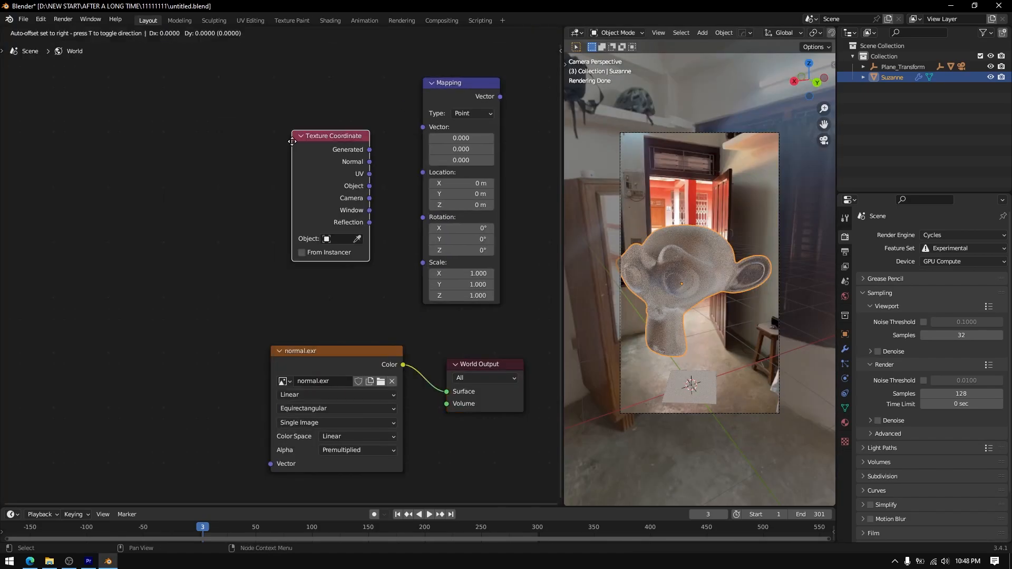
# Give the Suzanne monkey a Glass BSDF material with roughness 0.000 and preview it rendered in the camera view
pyautogui.moveTo(343, 98); pyautogui.dragTo(425, 128)
pyautogui.moveTo(500, 97); pyautogui.dragTo(270, 464)
pyautogui.scroll(1, 358, 361)
pyautogui.moveTo(358, 361); pyautogui.dragTo(233, 376, button='middle')
pyautogui.scroll(-1, 673, 340)
pyautogui.moveTo(348, 220); pyautogui.dragTo(310, 220)
pyautogui.moveTo(561, 29); pyautogui.dragTo(472, 79)
pyautogui.moveTo(474, 29); pyautogui.dragTo(428, 71)
pyautogui.moveTo(565, 29); pyautogui.dragTo(475, 116)
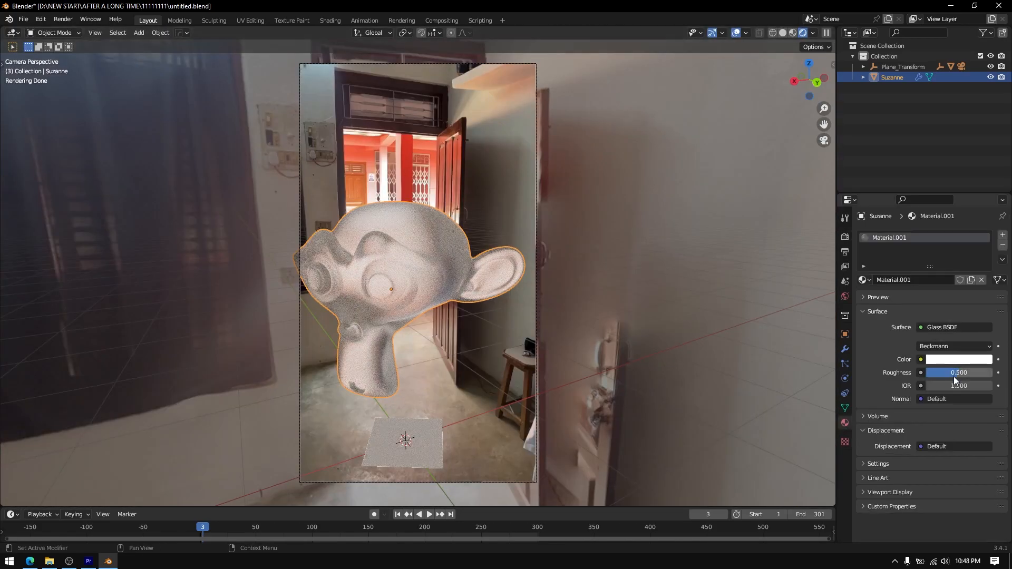
pyautogui.moveTo(953, 375); pyautogui.dragTo(914, 374)
pyautogui.scroll(-1, 458, 293)
pyautogui.keyDown('shift'); pyautogui.moveTo(457, 293); pyautogui.dragTo(478, 295, button='middle'); pyautogui.keyUp('shift')
pyautogui.scroll(1, 478, 294)
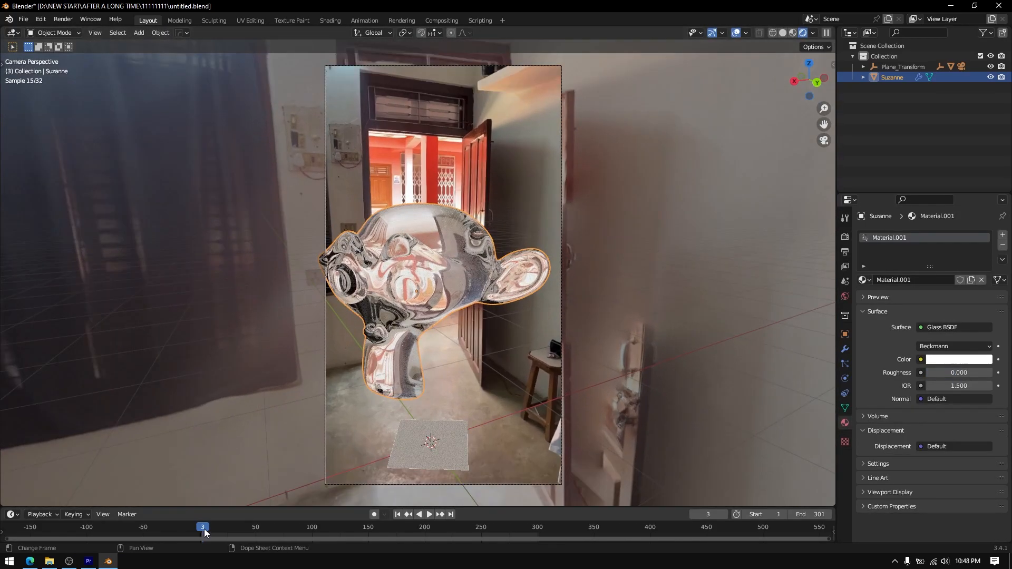
# Scrub the timeline to check the glass monkey's tracking, hide Suzanne and the tracked floor plane, and stop at frame 5
pyautogui.moveTo(199, 527); pyautogui.dragTo(398, 538)
pyautogui.press('h')
pyautogui.click(465, 475)
pyautogui.press('h')
pyautogui.moveTo(237, 531); pyautogui.dragTo(205, 530)
# Add a new mesh plane and move it along the Y axis over the floor in front of the doorway
pyautogui.hotkey('shift', 'a')
pyautogui.moveTo(397, 337)
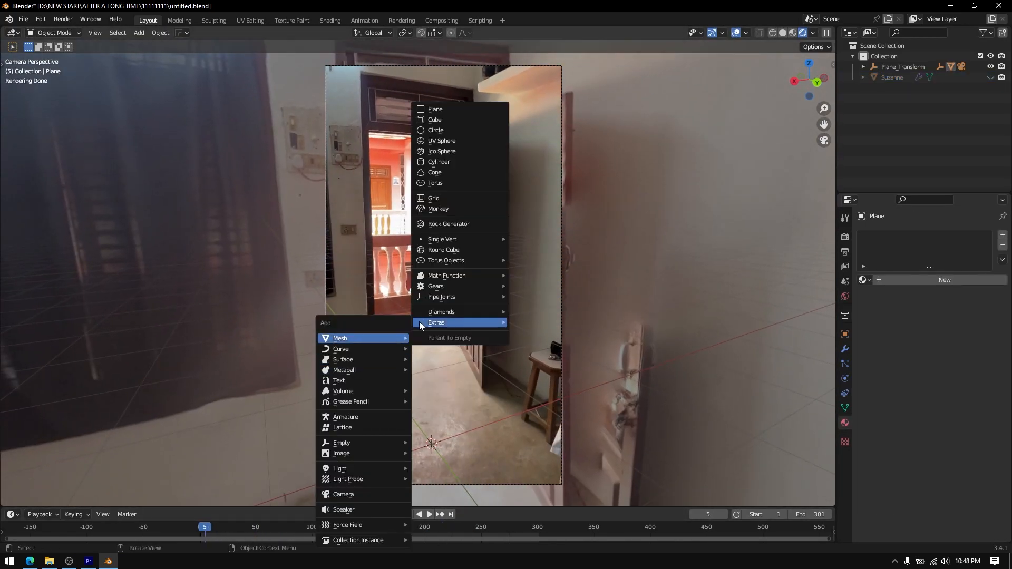
pyautogui.click(448, 109)
pyautogui.press('g')
pyautogui.press('y')
pyautogui.click(493, 396)
pyautogui.scroll(3, 465, 376)
pyautogui.keyDown('shift'); pyautogui.moveTo(466, 377); pyautogui.dragTo(473, 336, button='middle'); pyautogui.keyUp('shift')
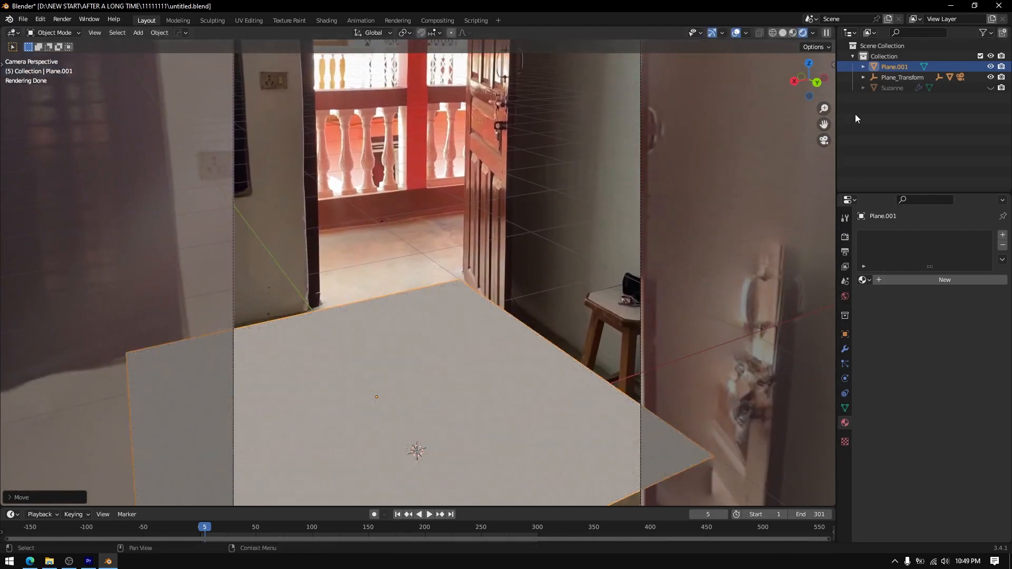
# Rotate Plane_Transform about the Z axis to align the new floor plane with the room in the footage
pyautogui.click(903, 78)
pyautogui.press('r')
pyautogui.press('z')
pyautogui.click(538, 247)
# Edit Plane.001 in edge select mode and add a loop cut lined up with the base of the door frame
pyautogui.click(400, 312)
pyautogui.press('Tab')
pyautogui.press('2')
pyautogui.click(540, 328)
pyautogui.scroll(-1, 359, 319)
pyautogui.keyDown('shift'); pyautogui.moveTo(347, 321); pyautogui.dragTo(386, 371, button='middle'); pyautogui.keyUp('shift')
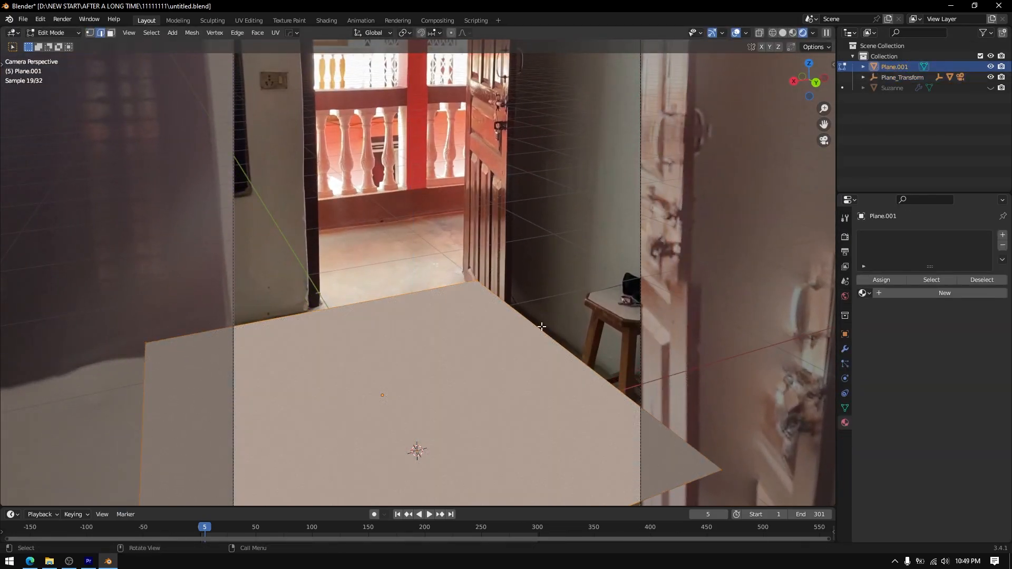
pyautogui.scroll(1, 421, 315)
pyautogui.hotkey('ctrl', 'r')
pyautogui.click(419, 312)
pyautogui.click(399, 315)
pyautogui.scroll(-2, 398, 315)
pyautogui.click(365, 360)
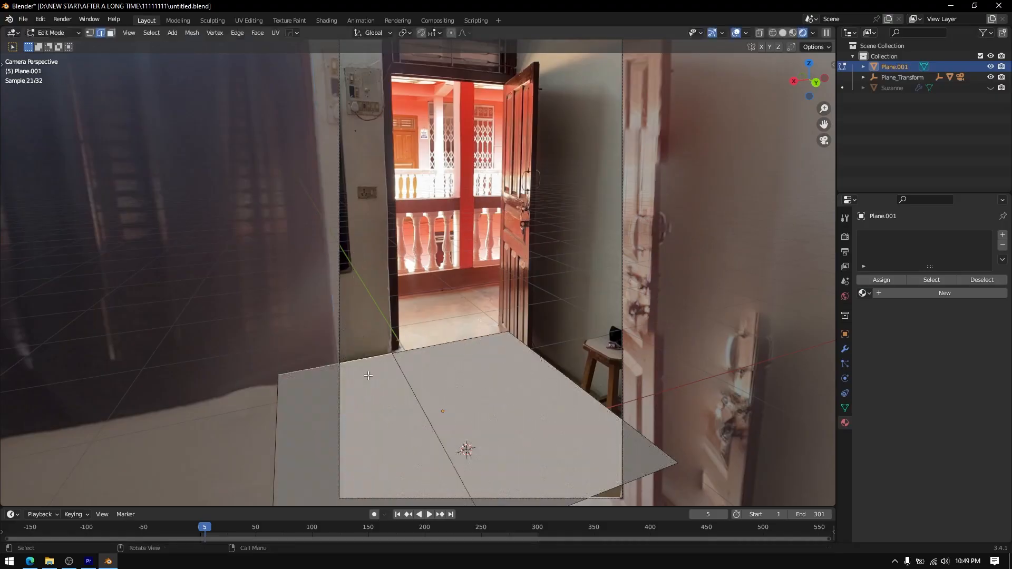
# Extrude the selected edge of Plane.001 upward along the Z axis to form the wall beside the door frame
pyautogui.press('e')
pyautogui.press('z')
pyautogui.click(405, 73)
# Extend the floor through the doorway along the Y axis, and extrude its far edge up along Z over the low balcony wall
pyautogui.scroll(2, 369, 211)
pyautogui.press('g')
pyautogui.press('g')
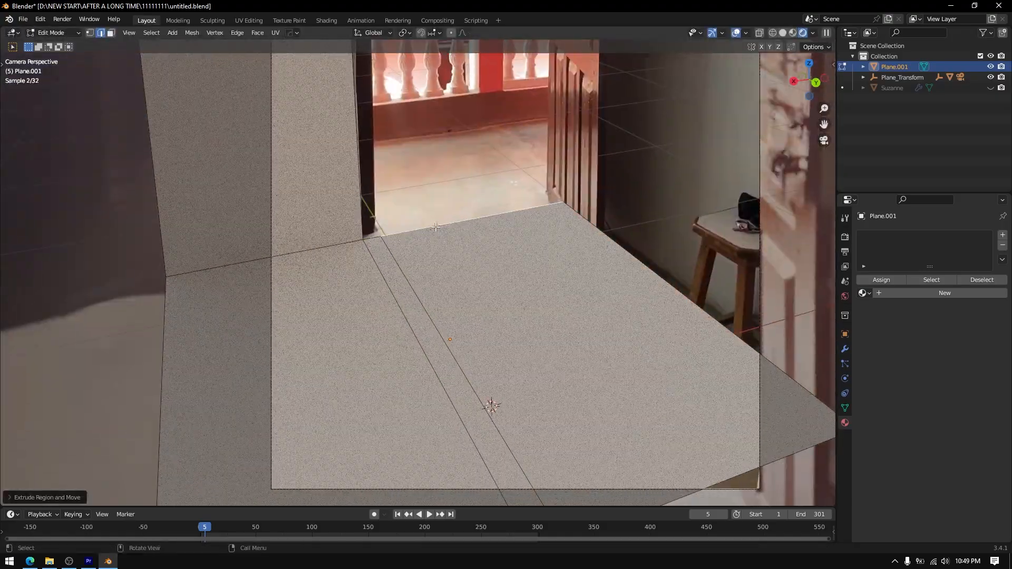
pyautogui.press('g')
pyautogui.press('y')
pyautogui.click(402, 145)
pyautogui.scroll(3, 402, 145)
pyautogui.keyDown('shift'); pyautogui.moveTo(402, 145); pyautogui.dragTo(393, 322, button='middle'); pyautogui.keyUp('shift')
pyautogui.press('e')
pyautogui.press('z')
pyautogui.click(403, 300)
# Extrude the end edge of the low balcony wall along the X axis past the open door
pyautogui.click(494, 289)
pyautogui.press('e')
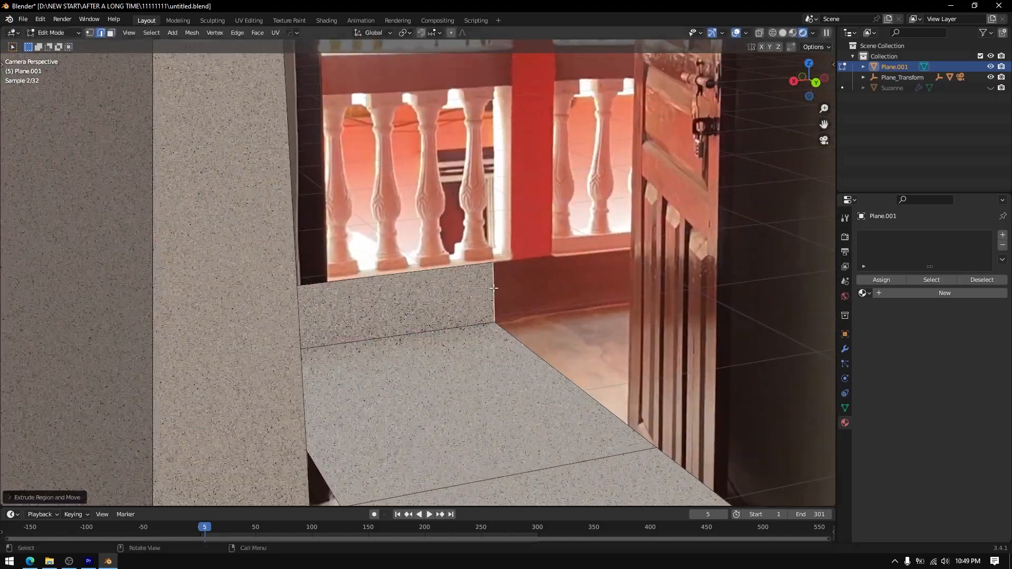
pyautogui.click(494, 288)
pyautogui.press('g')
pyautogui.press('x')
pyautogui.click(762, 260)
# Add loop cuts to the balcony wall at the pillar's sides and extrude the top edge between them along Z over the pillar
pyautogui.hotkey('ctrl', 'r')
pyautogui.click(533, 273)
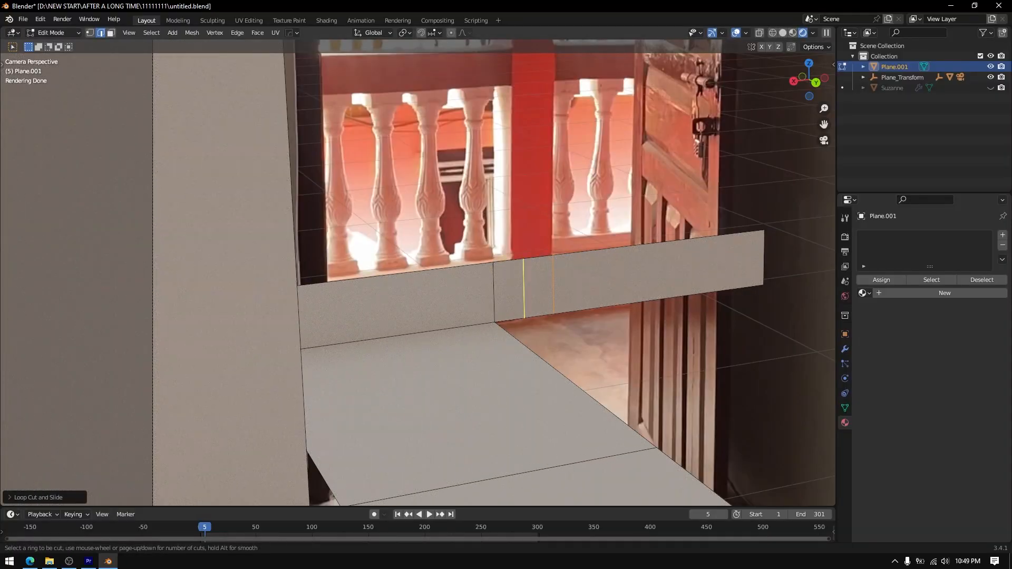
pyautogui.press('e')
pyautogui.press('z')
pyautogui.click(520, 93)
pyautogui.scroll(-3, 520, 105)
pyautogui.press('g')
pyautogui.press('z')
pyautogui.keyDown('shift'); pyautogui.moveTo(517, 105); pyautogui.dragTo(455, 280, button='middle'); pyautogui.keyUp('shift')
# Move the pillar mesh's edge along the X axis to line it up with the pillar in the footage
pyautogui.click(469, 95)
pyautogui.press('g')
pyautogui.press('x')
pyautogui.click(477, 253)
# Add loop cuts across the pillar at the handrail's height and extrude the pillar's edge along X over the rail behind the door
pyautogui.hotkey('ctrl', 'r')
pyautogui.click(466, 261)
pyautogui.click(463, 237)
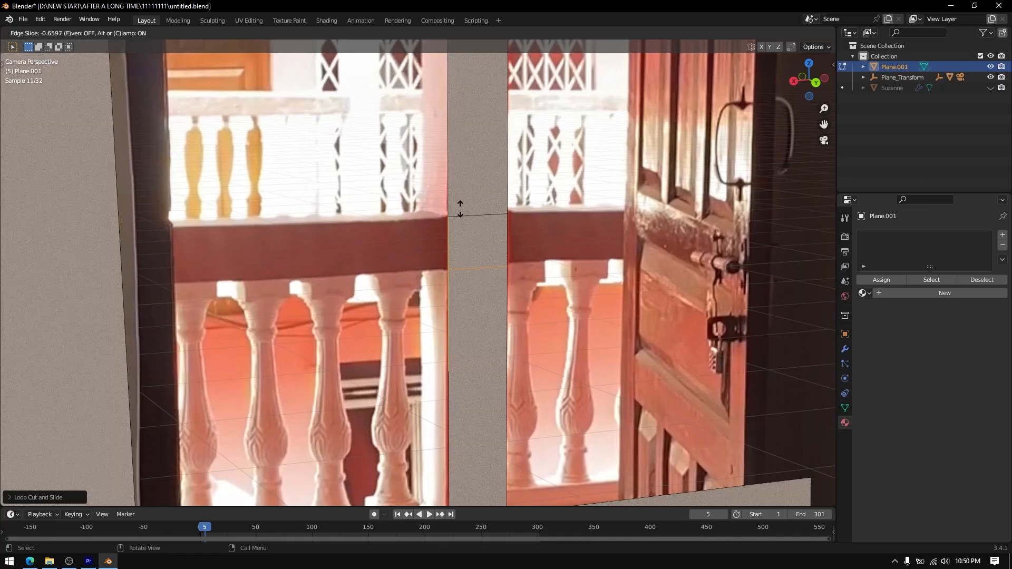
pyautogui.press('x')
pyautogui.click(800, 226)
# Extrude the opposite pillar edge along the X axis over the handrail until it reaches the wall beside the door frame
pyautogui.click(448, 240)
pyautogui.press('g')
pyautogui.press('x')
pyautogui.rightClick(291, 248)
pyautogui.press('e')
pyautogui.press('x')
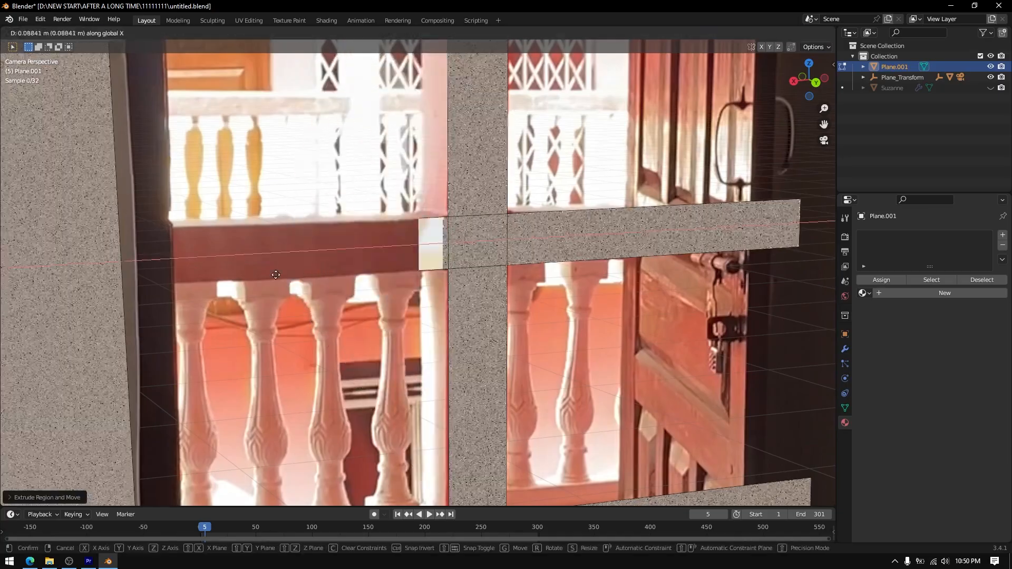
pyautogui.click(114, 253)
# At frame 90, extrude the floor's side edge by the stool up along the Z axis to form the opposite wall
pyautogui.scroll(-5, 592, 324)
pyautogui.scroll(-2, 593, 323)
pyautogui.moveTo(210, 530); pyautogui.dragTo(301, 532)
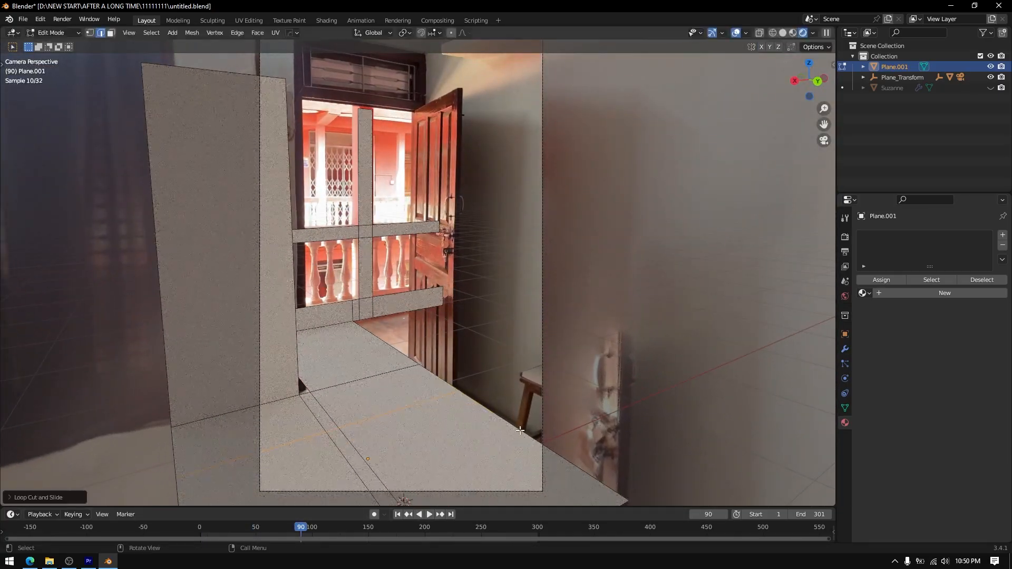
pyautogui.click(519, 429)
pyautogui.press('e')
pyautogui.press('z')
pyautogui.click(533, 406)
pyautogui.press('g')
pyautogui.press('z')
pyautogui.click(546, 132)
# Play the animation with Material Preview shading to check that the modelled walls, floor and railing follow the footage
pyautogui.moveTo(225, 534); pyautogui.dragTo(213, 533)
pyautogui.press('F3')
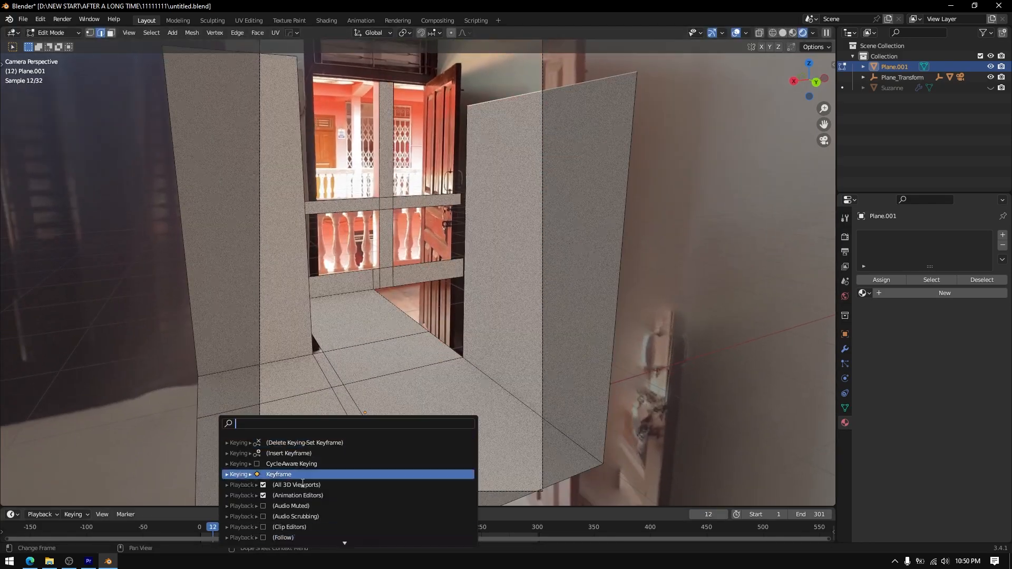
pyautogui.click(424, 515)
pyautogui.click(792, 32)
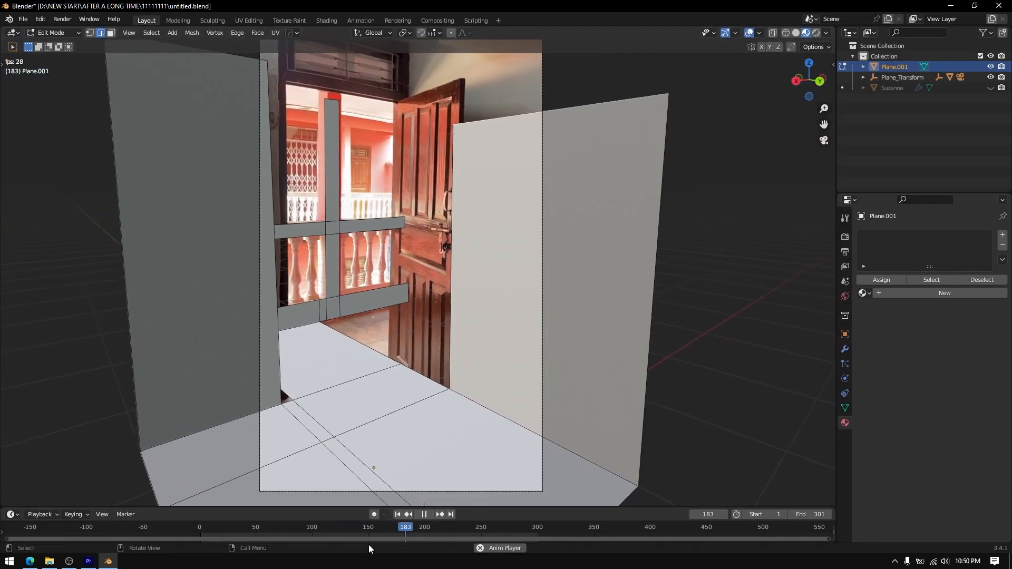